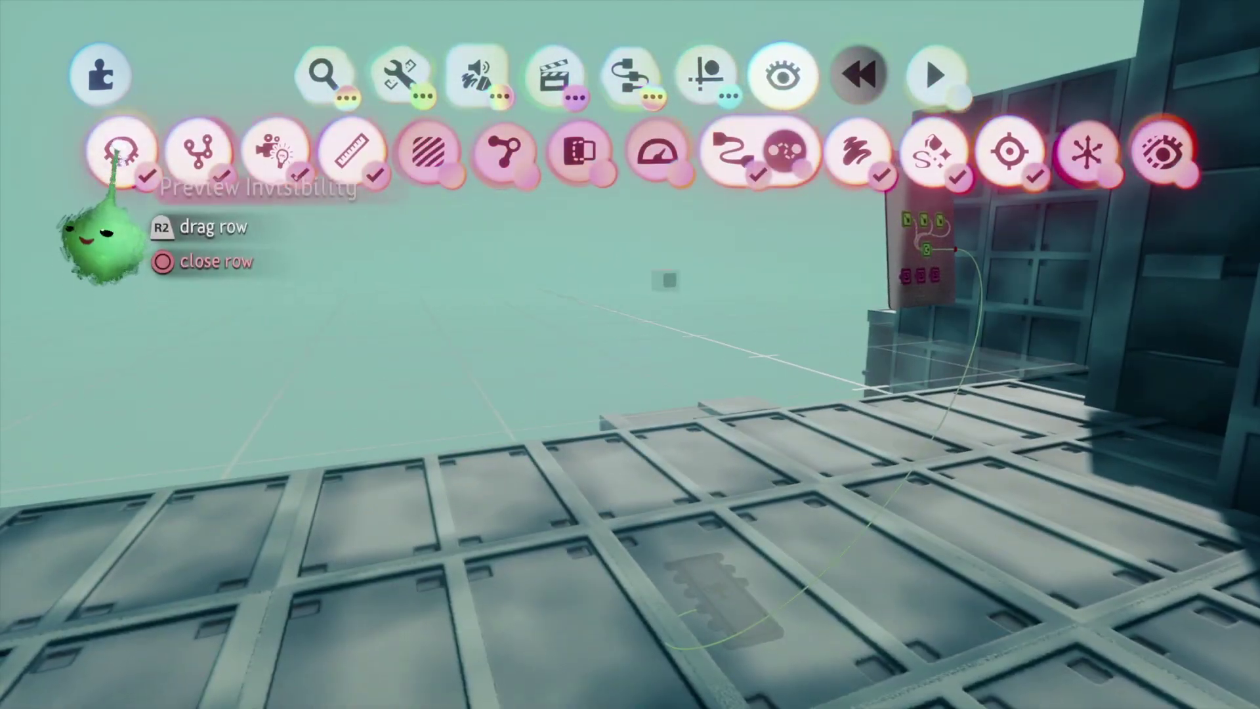
Turn off Preview Invisibility so the soldier puppet and its hidden gadgets show while editing.
click(121, 150)
middle_drag(422, 407, 571, 584)
key(Escape)
scroll(571, 584, up, 5)
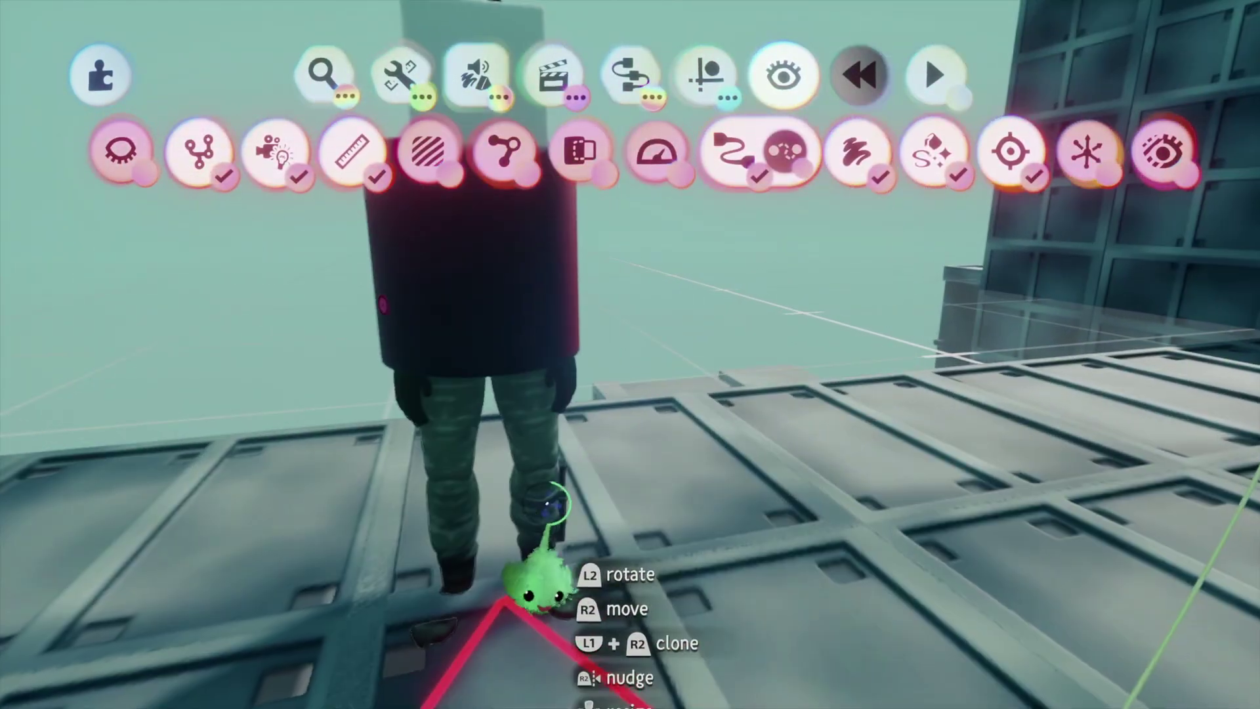
scroll(581, 508, down, 5)
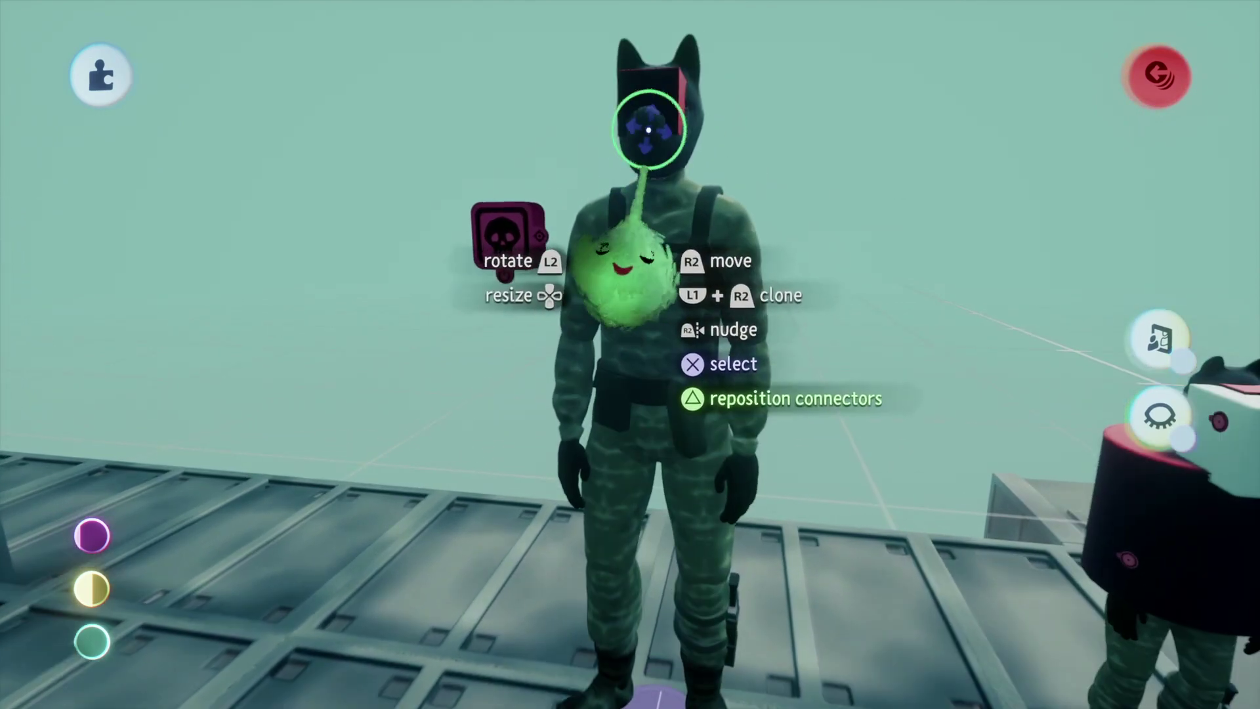
middle_drag(624, 272, 600, 322)
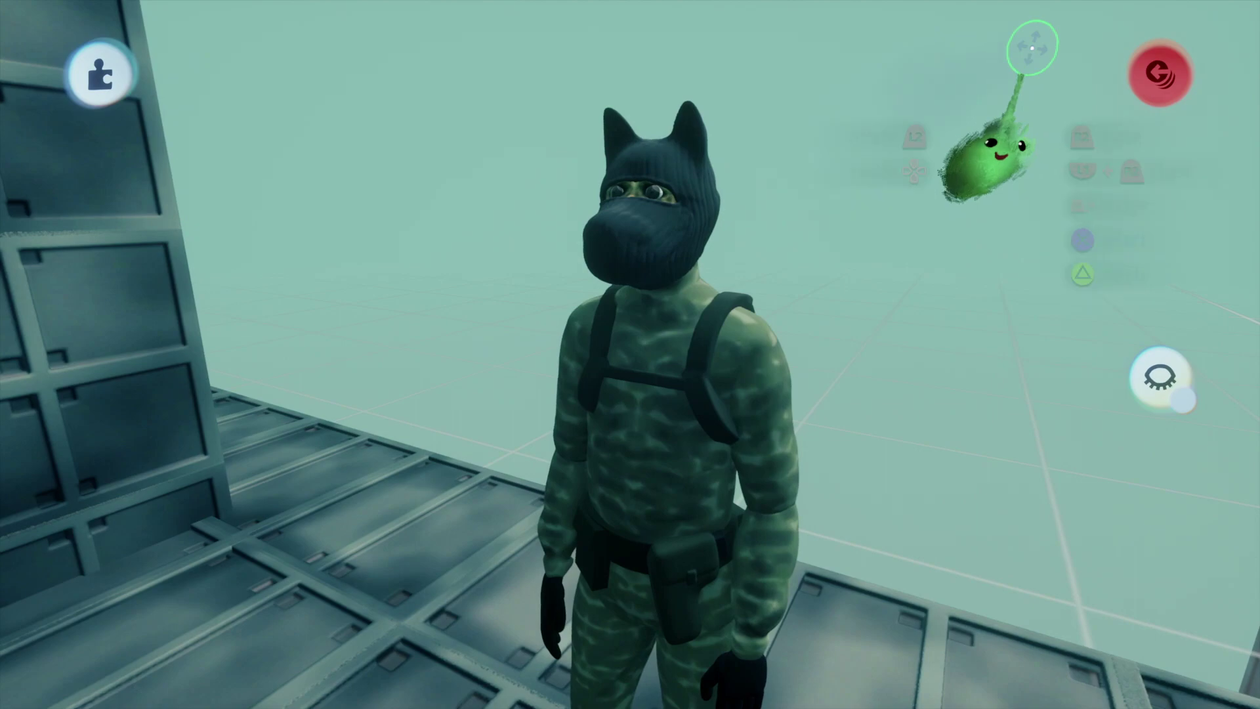
Scope out of the puppet's head group.
click(1145, 66)
scroll(738, 175, up, 5)
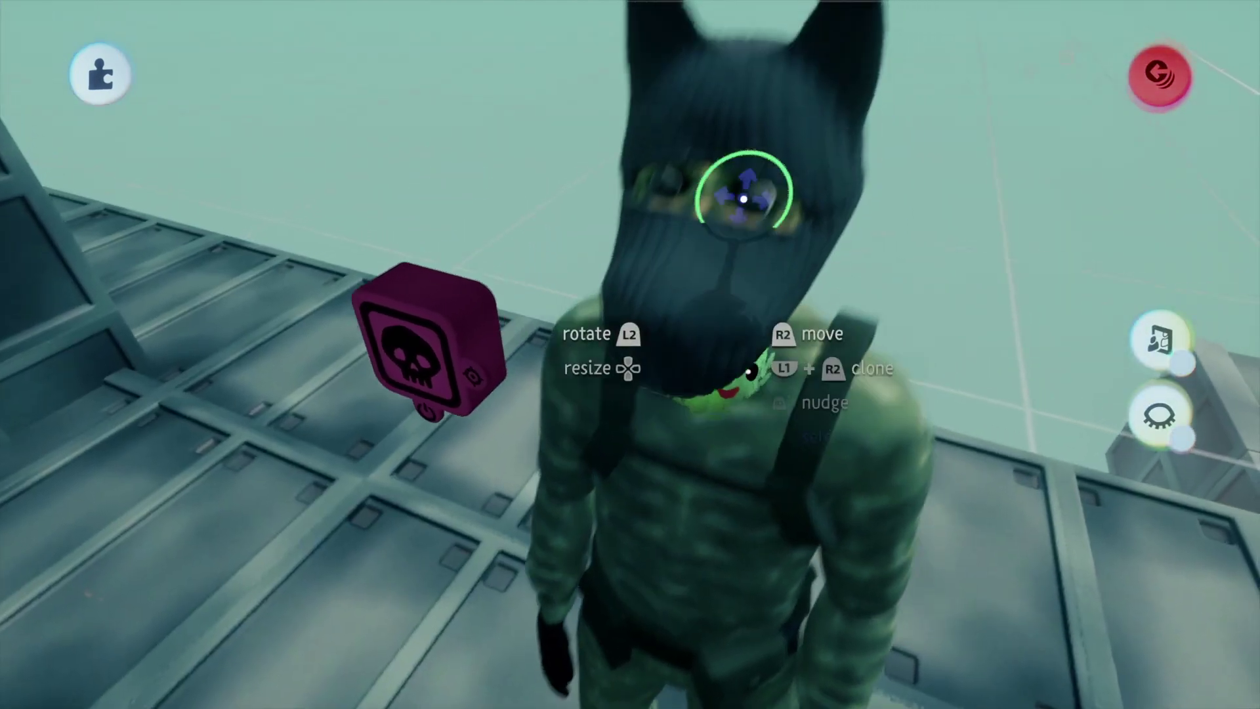
scroll(736, 267, up, 2)
scroll(737, 268, down, 5)
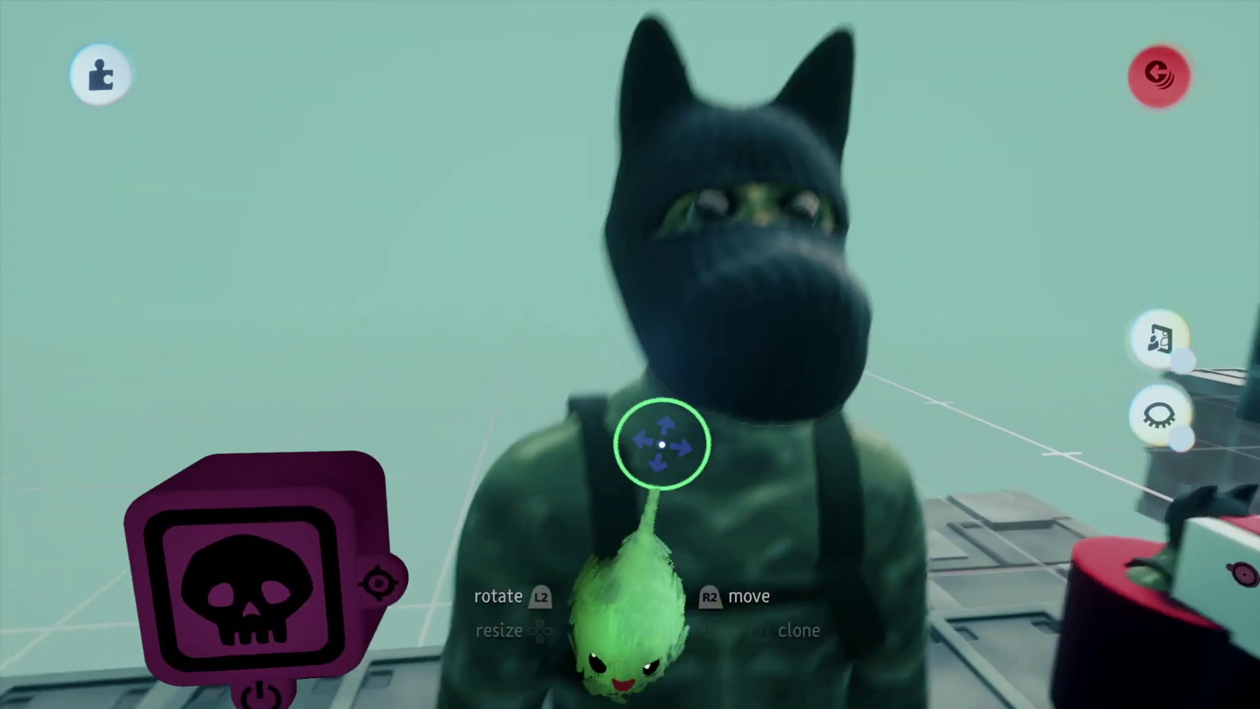
scroll(573, 374, down, 5)
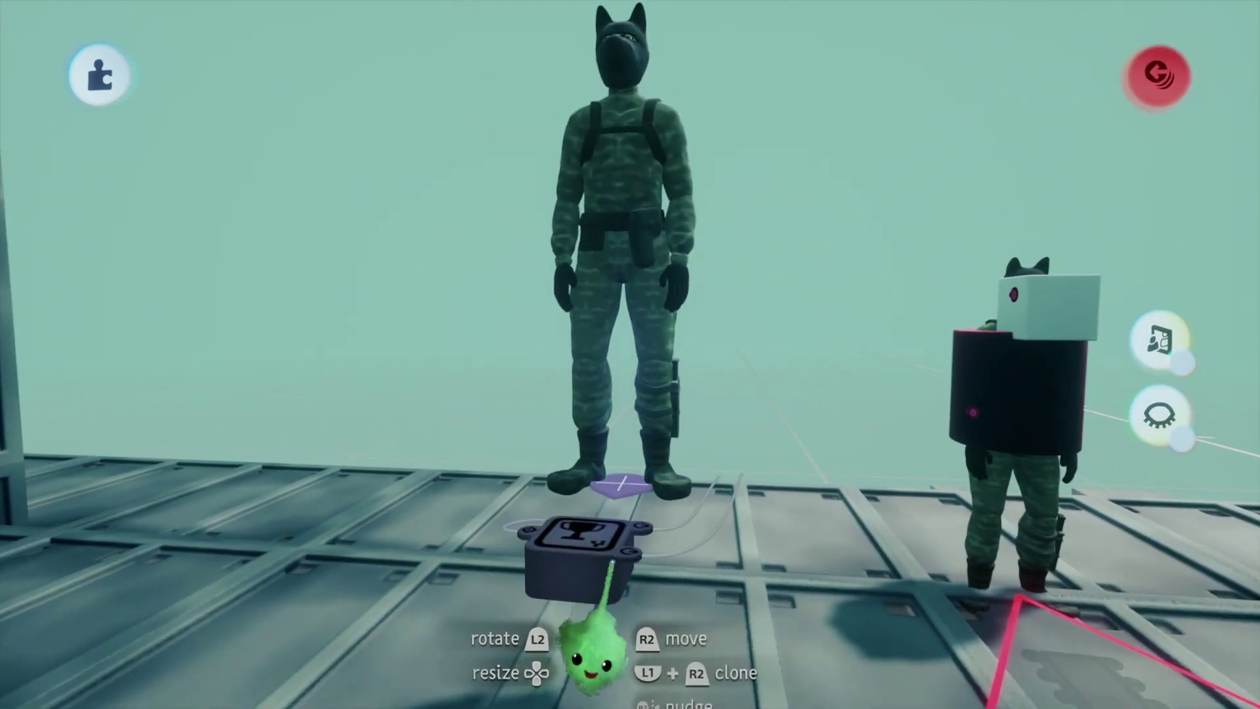
click(581, 627)
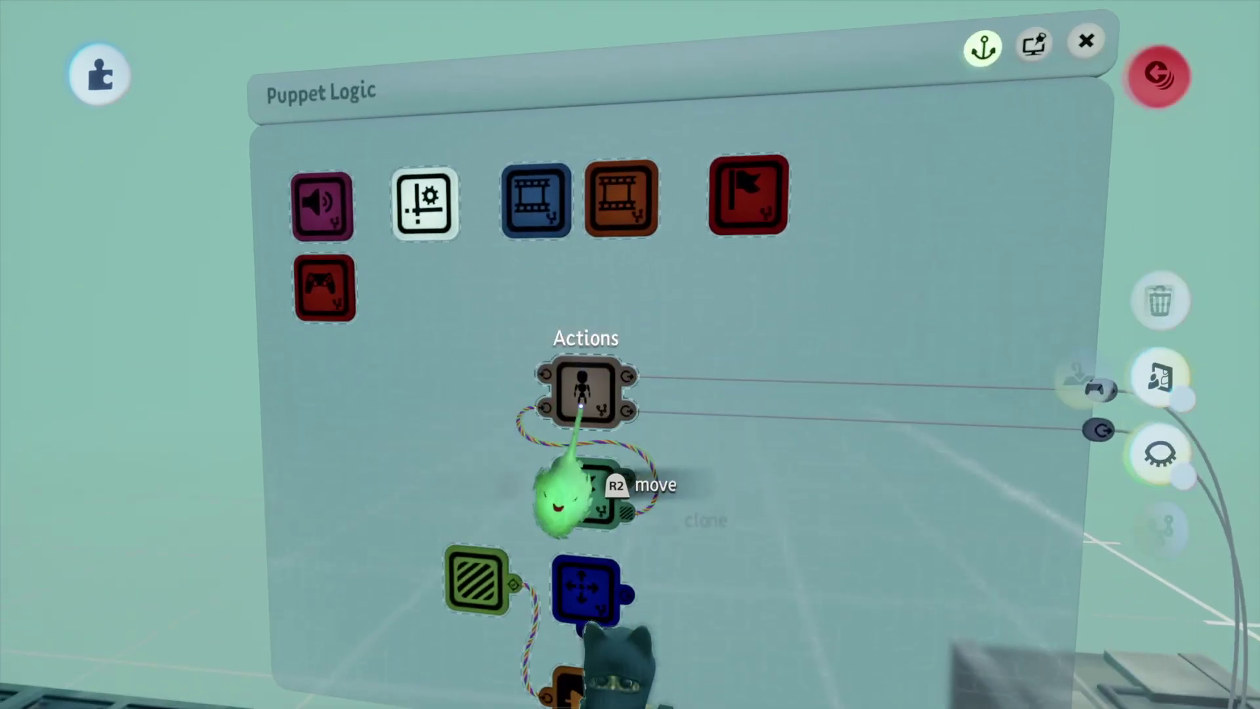
key(Escape)
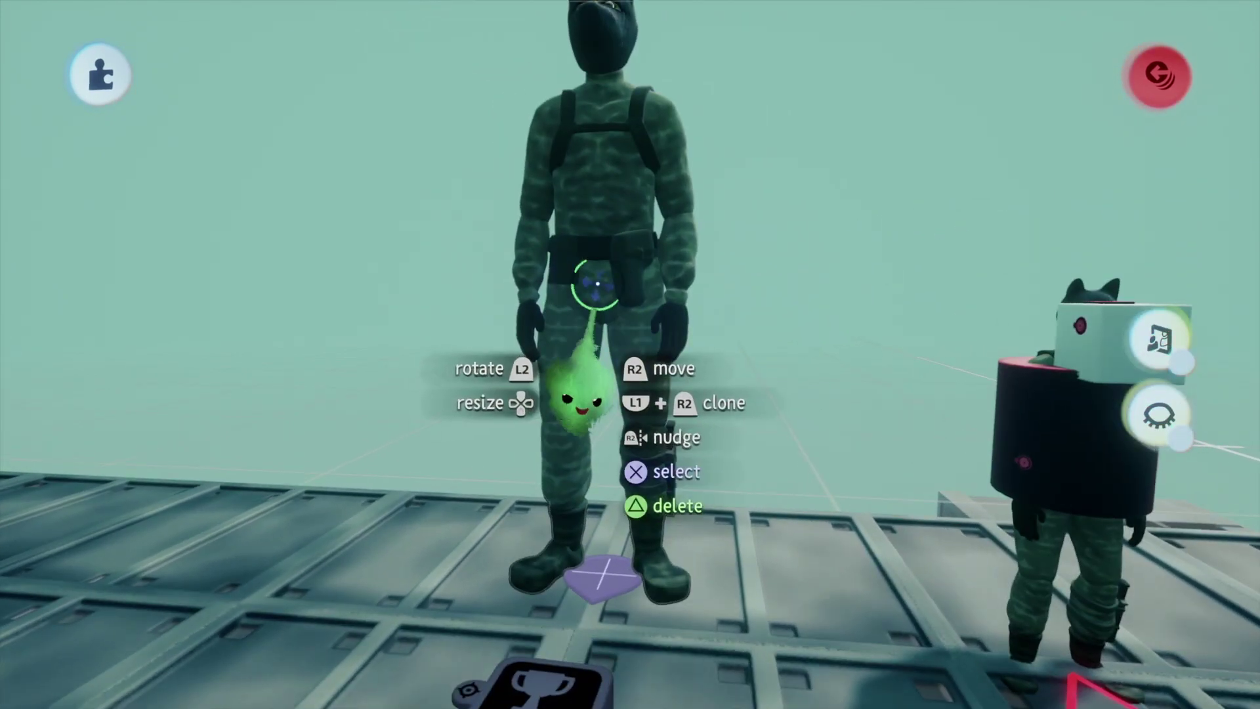
Clone the soldier puppet, delete the stray copy, and place it in front of the cabinet.
drag(590, 281, 565, 631)
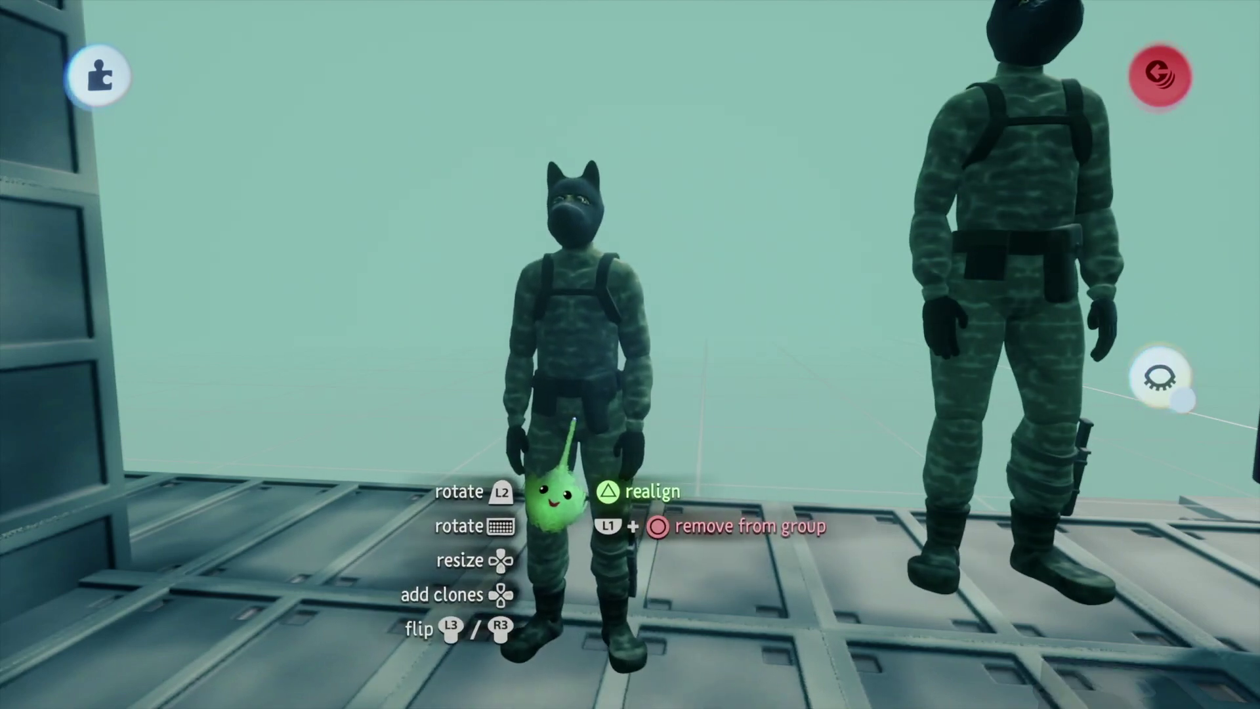
mouse_move(564, 631)
mouse_down()
mouse_move(652, 217)
mouse_move(444, 388)
mouse_move(630, 332)
mouse_move(694, 343)
mouse_move(689, 309)
mouse_move(661, 324)
mouse_move(650, 295)
mouse_move(661, 295)
mouse_move(613, 416)
mouse_move(551, 410)
mouse_move(587, 483)
mouse_move(739, 401)
mouse_move(712, 306)
mouse_up()
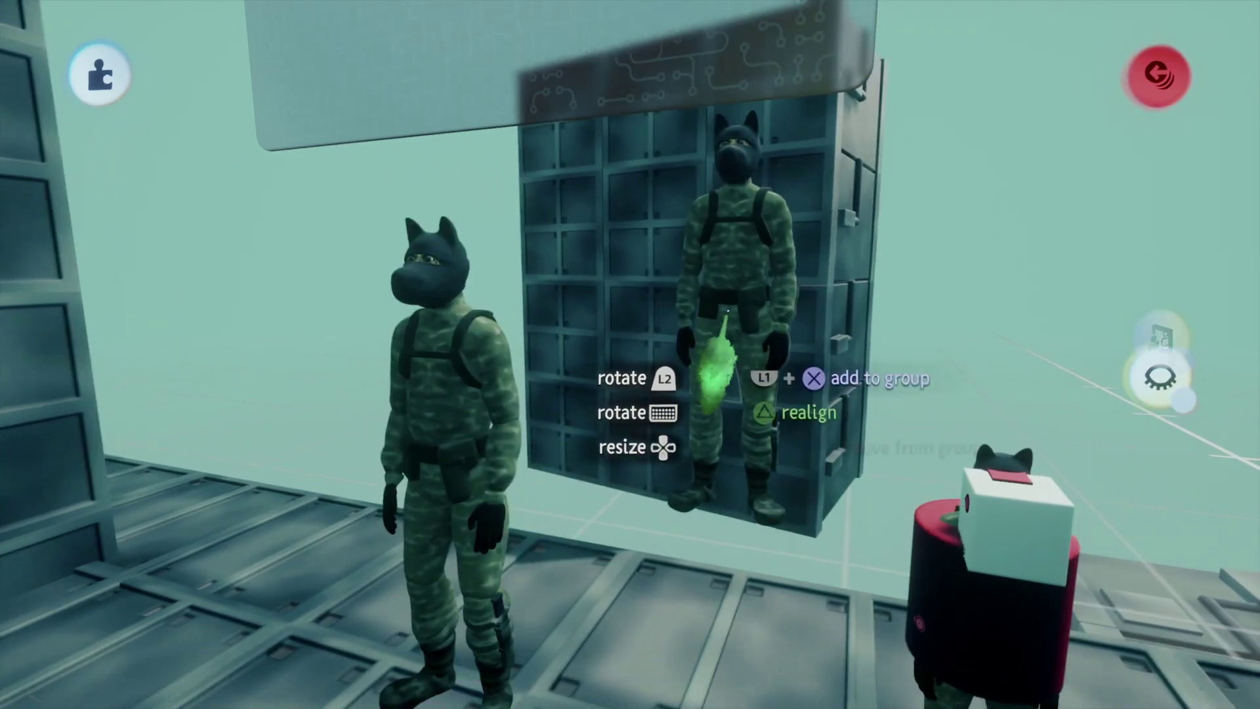
click(1157, 74)
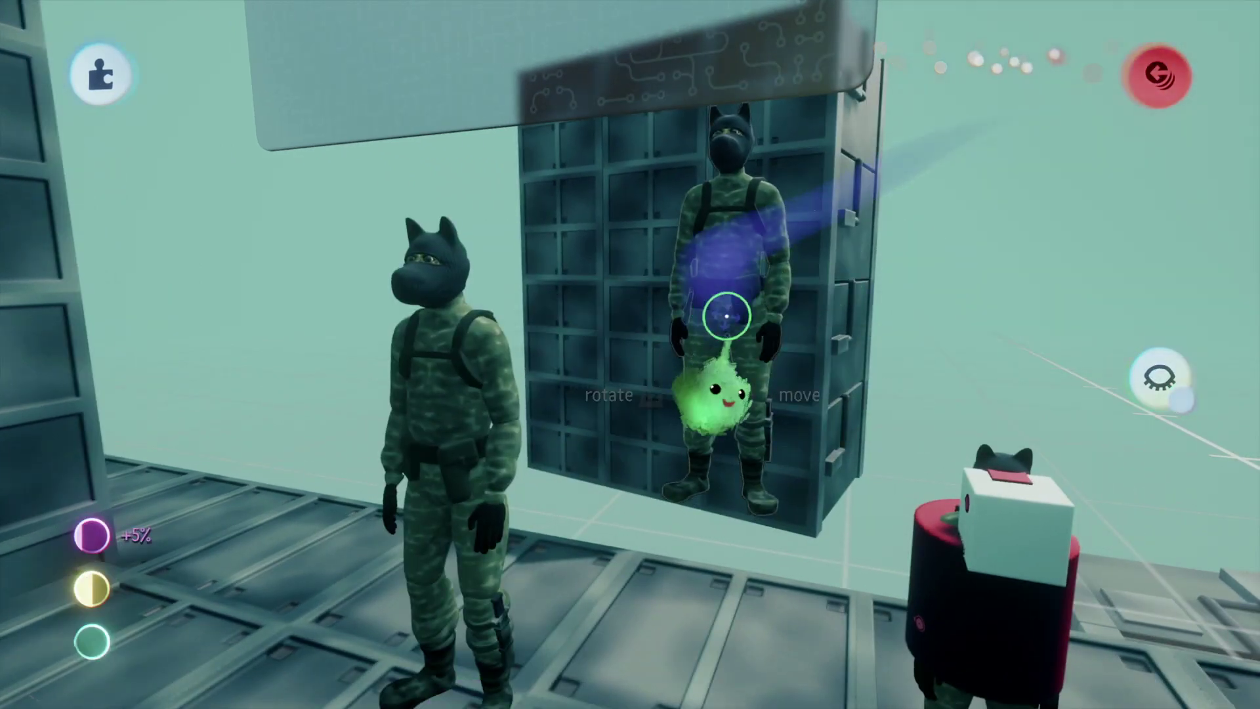
key(Delete)
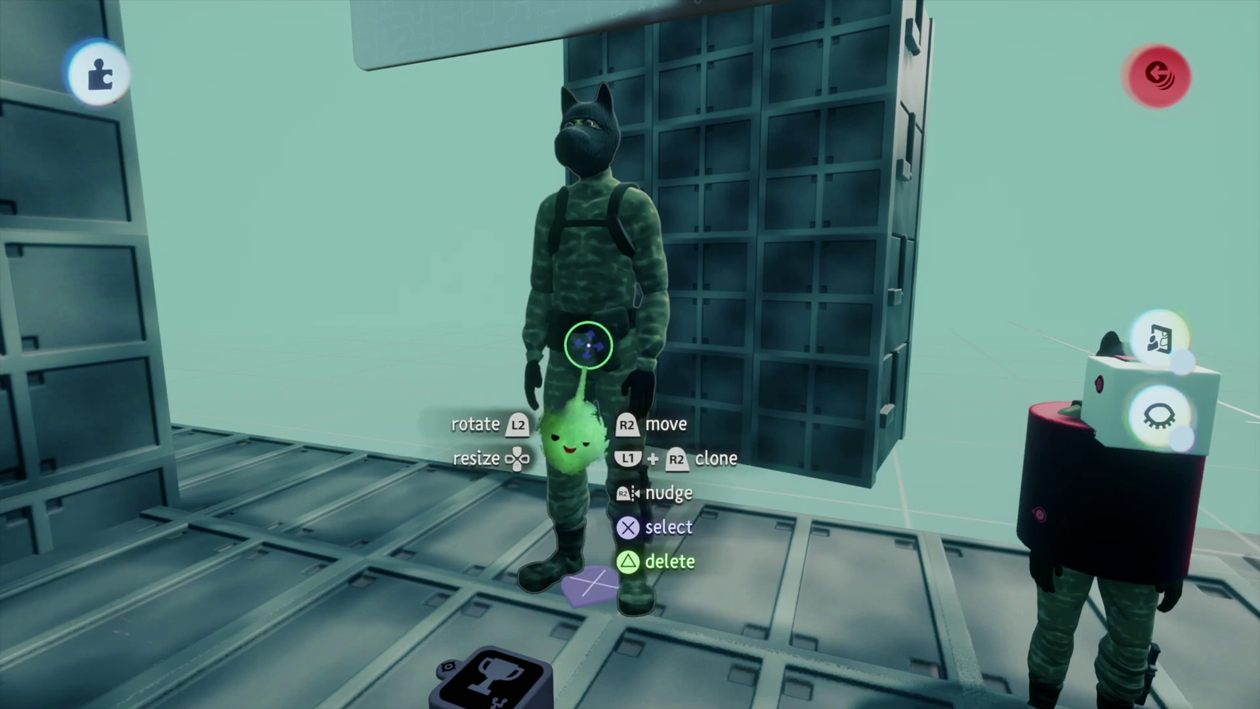
drag(660, 397, 686, 326)
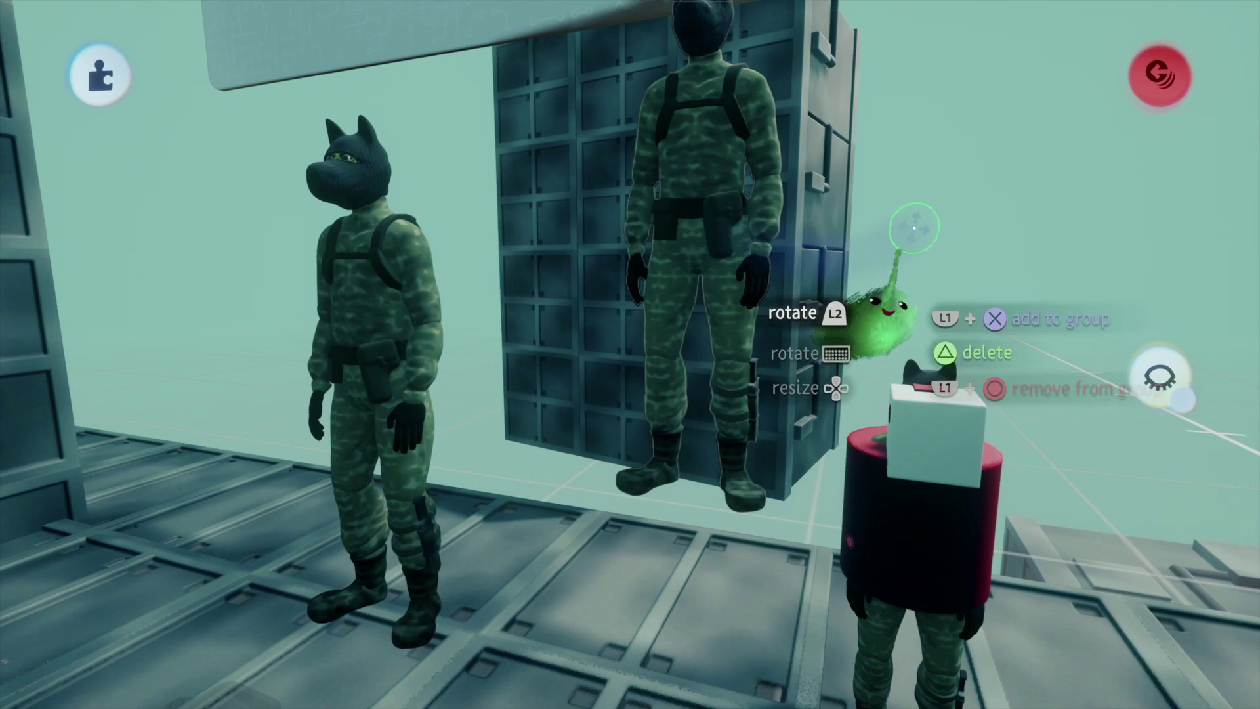
drag(856, 257, 1124, 85)
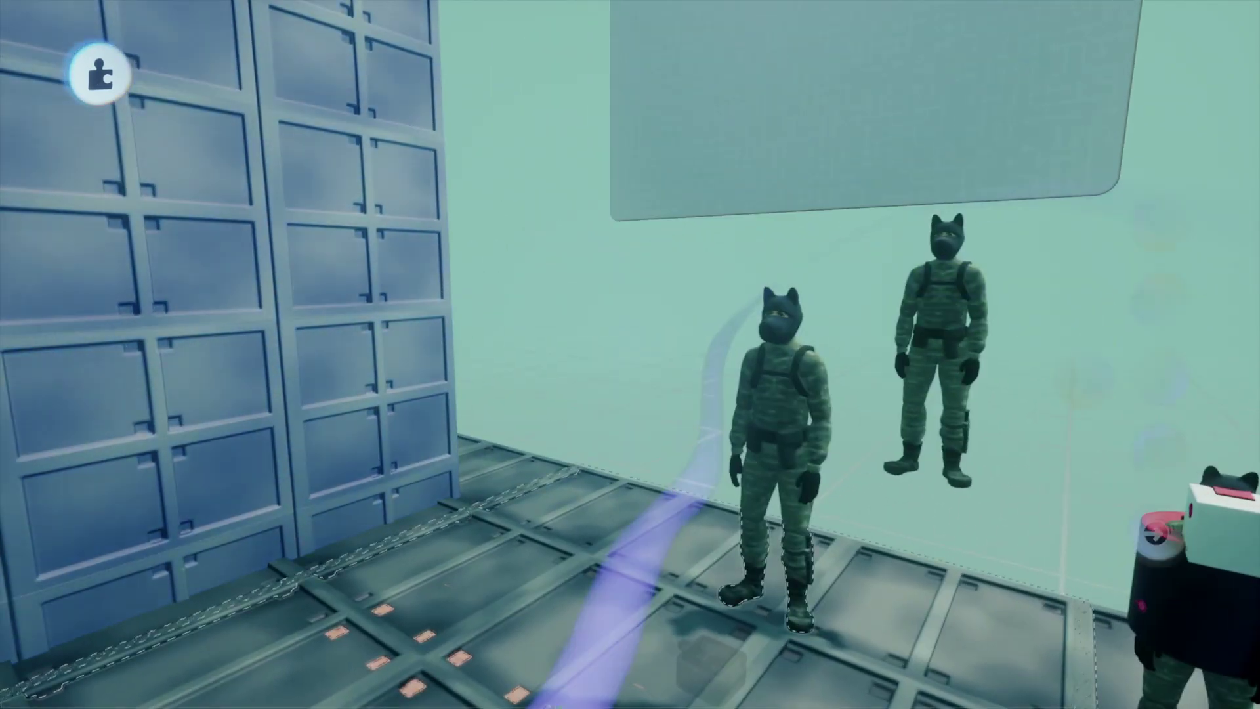
Rewind the scene to its start, then grab the soldier's body and check it in sculpt mode.
click(1160, 276)
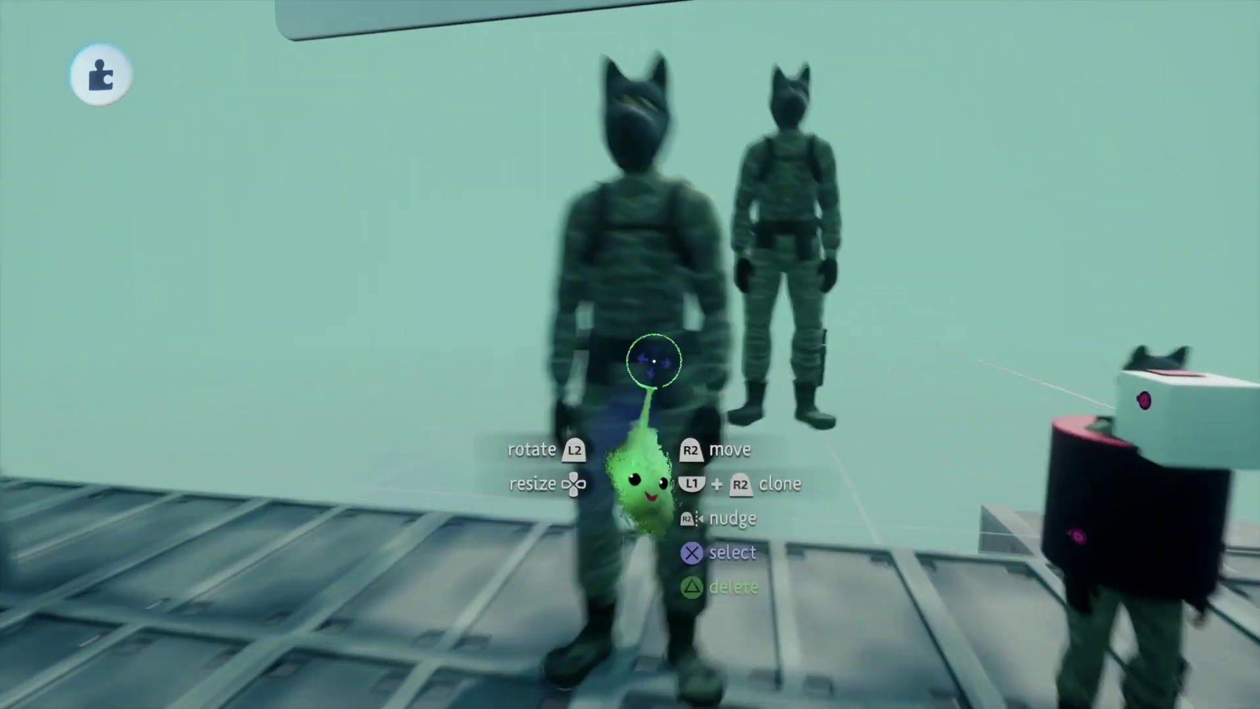
click(606, 376)
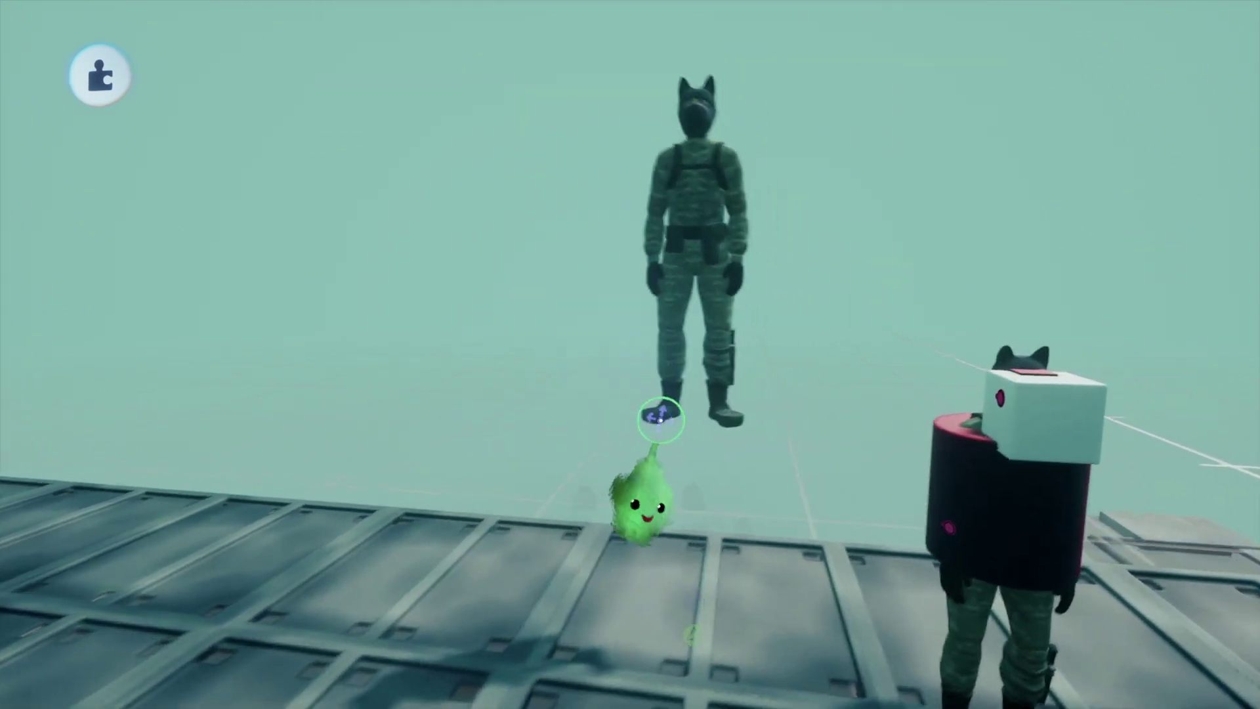
mouse_move(860, 174)
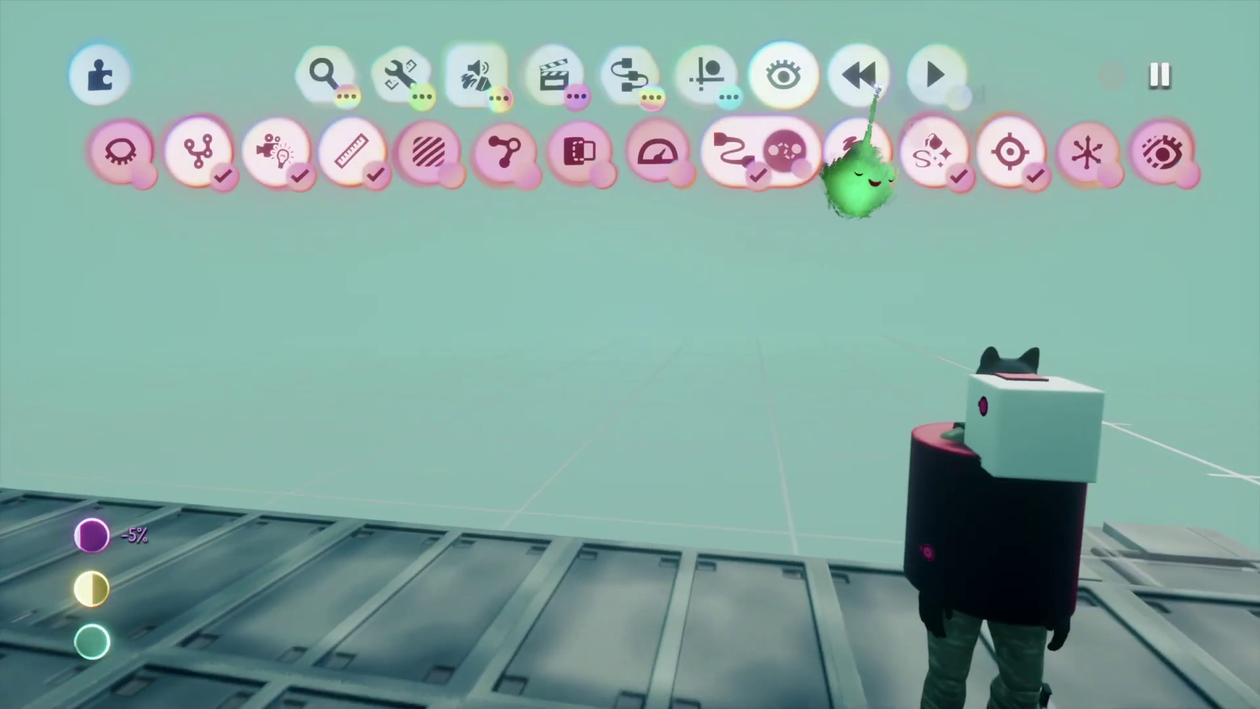
click(828, 84)
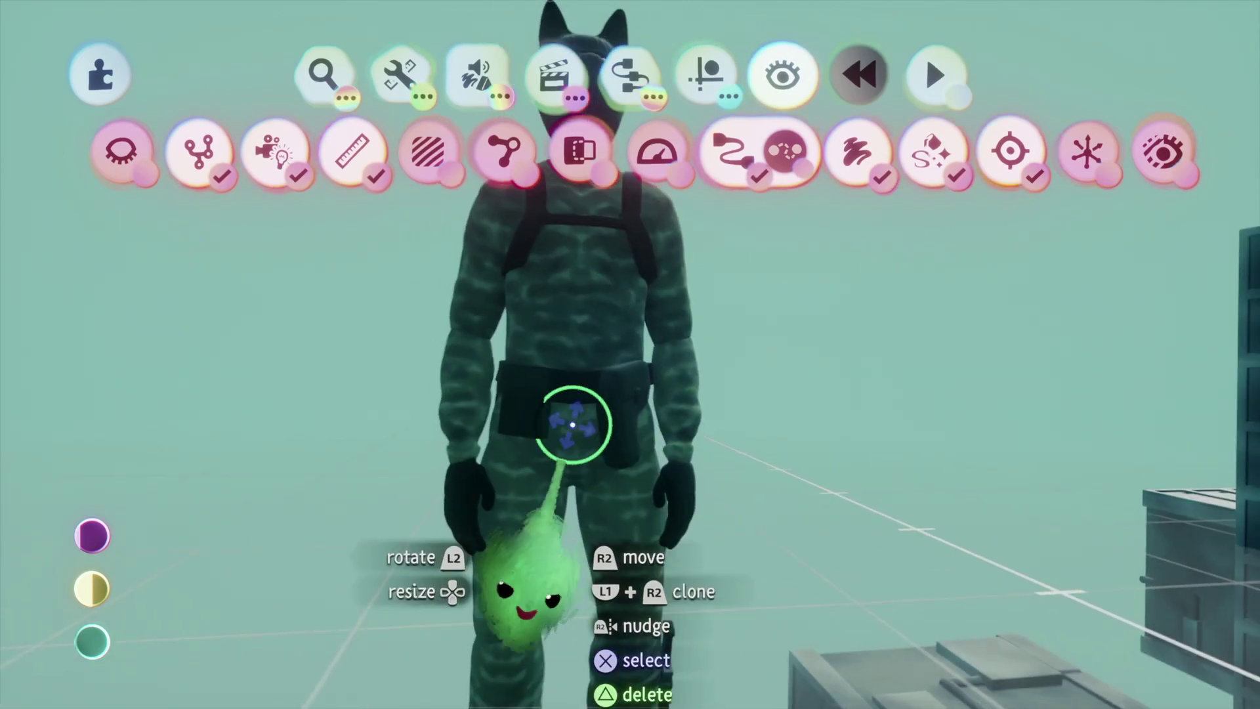
click(598, 441)
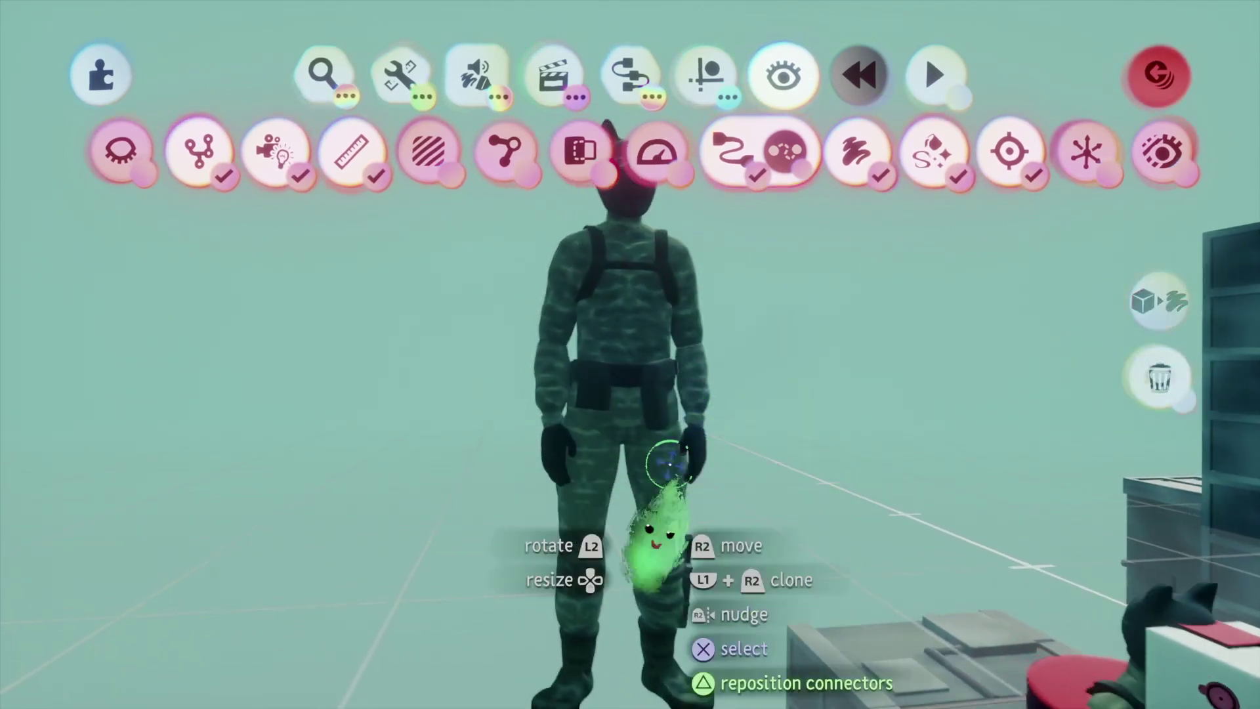
click(618, 444)
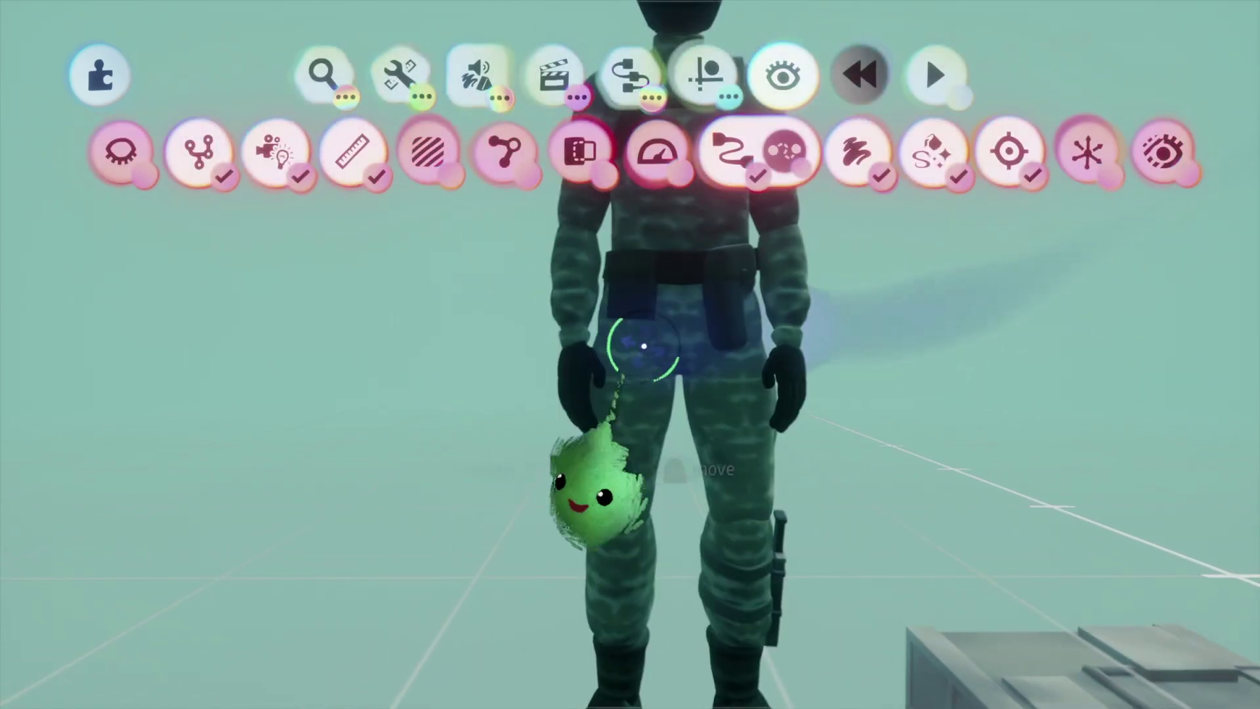
drag(642, 349, 655, 402)
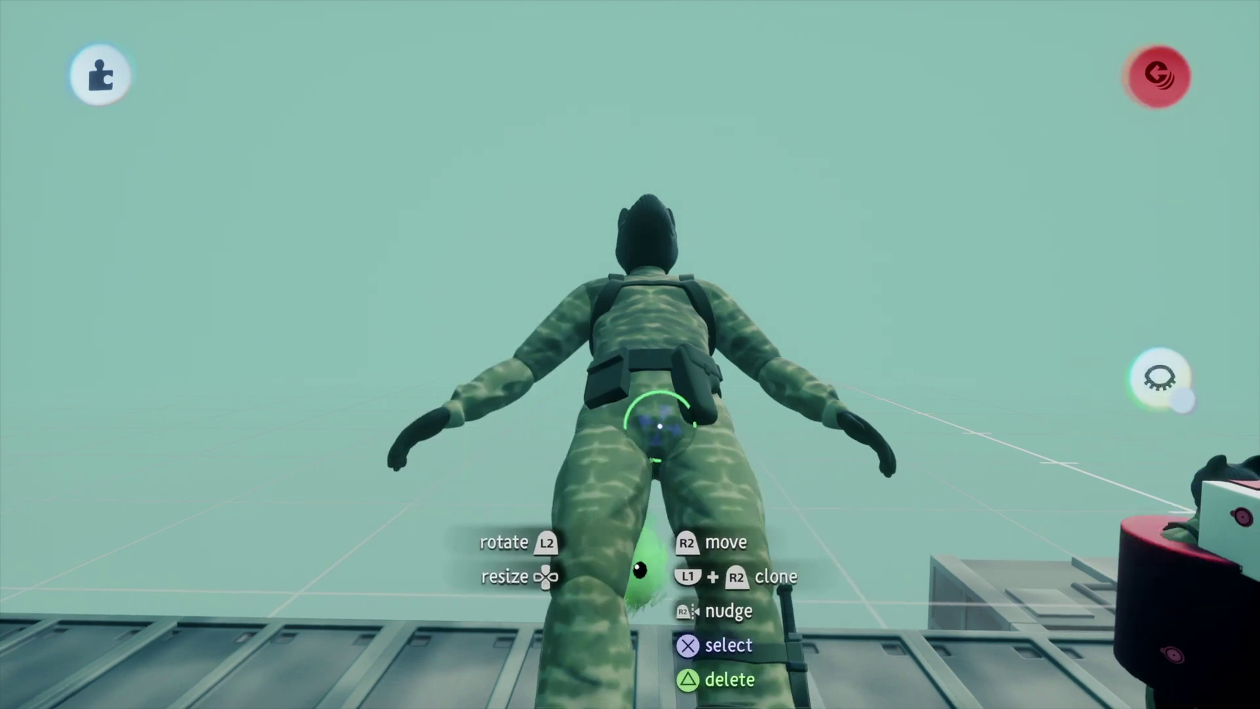
key(ctrl+z)
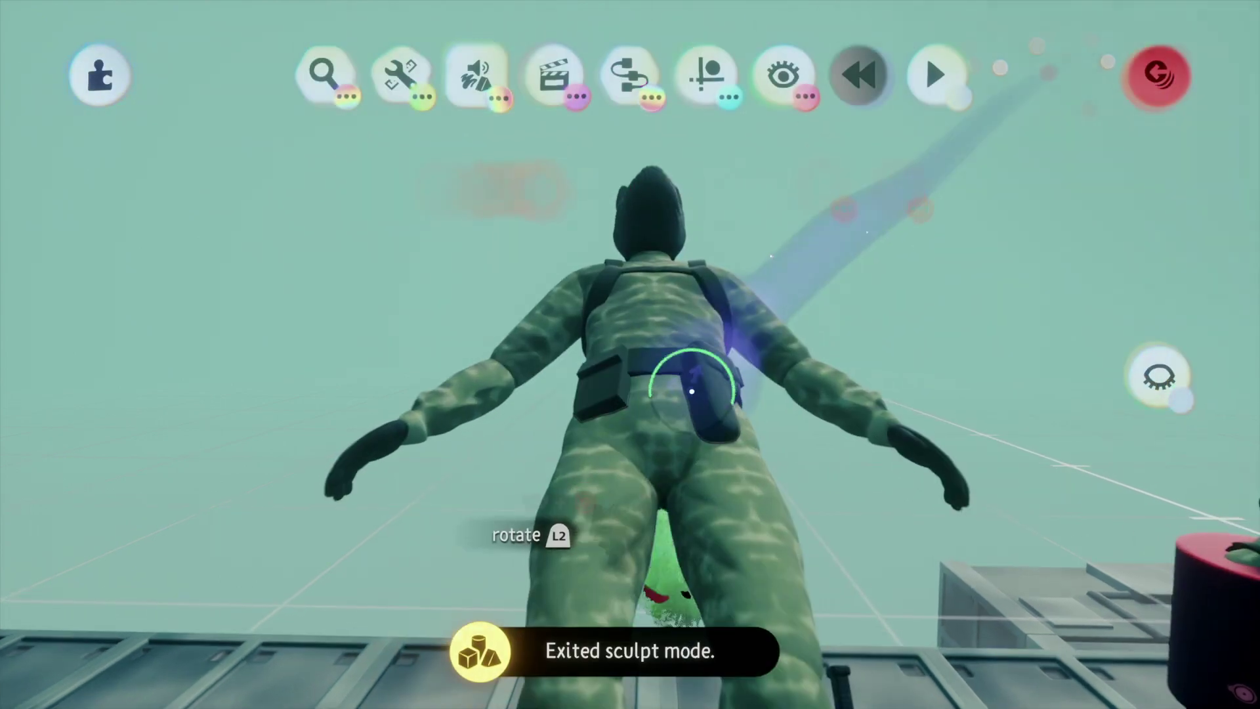
click(683, 273)
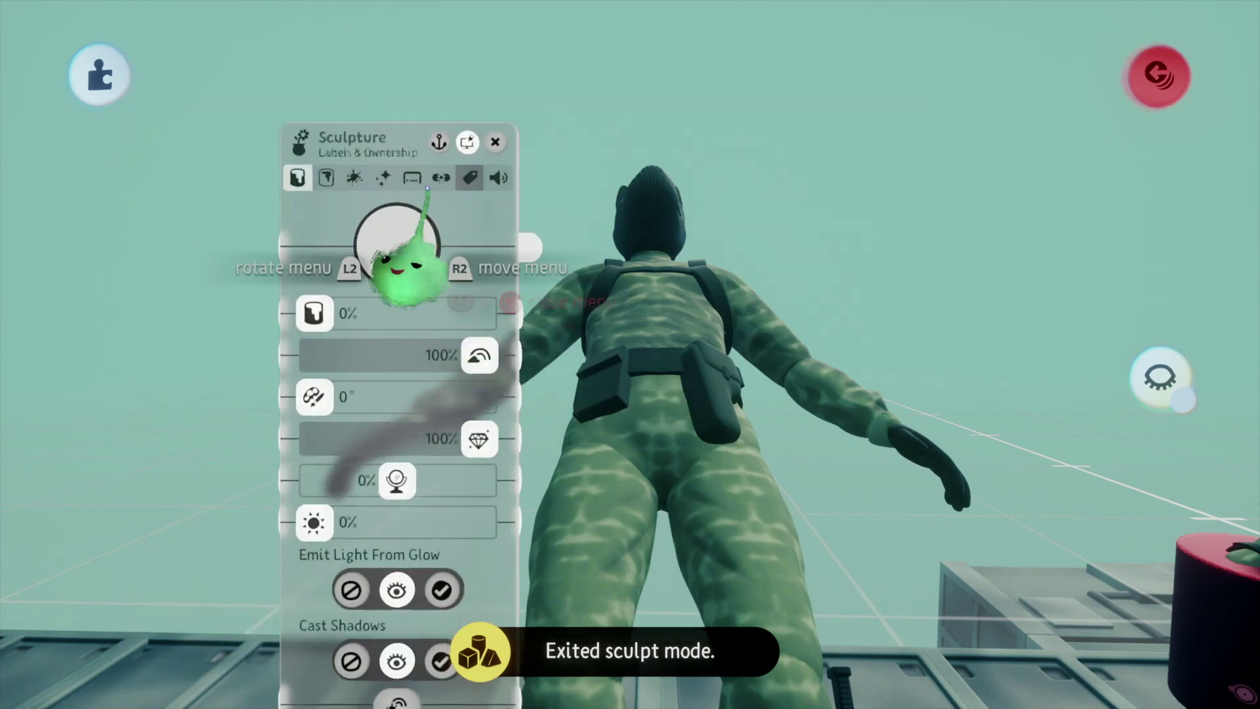
click(412, 177)
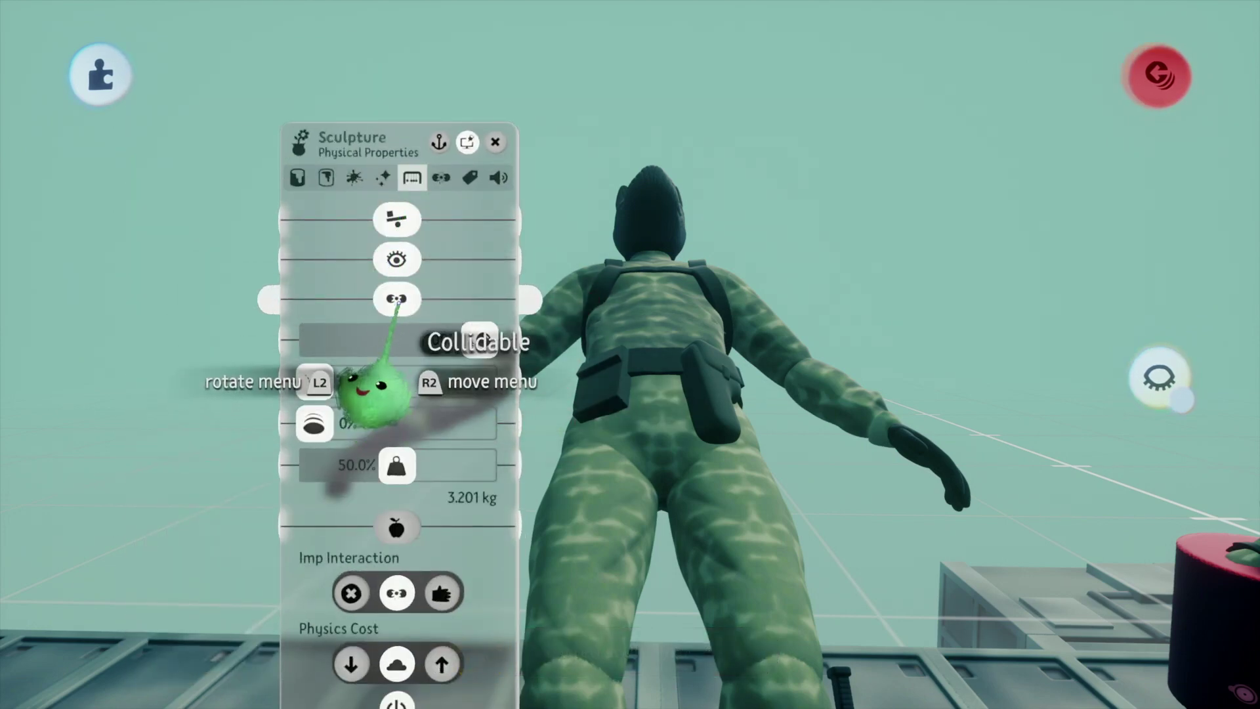
click(465, 178)
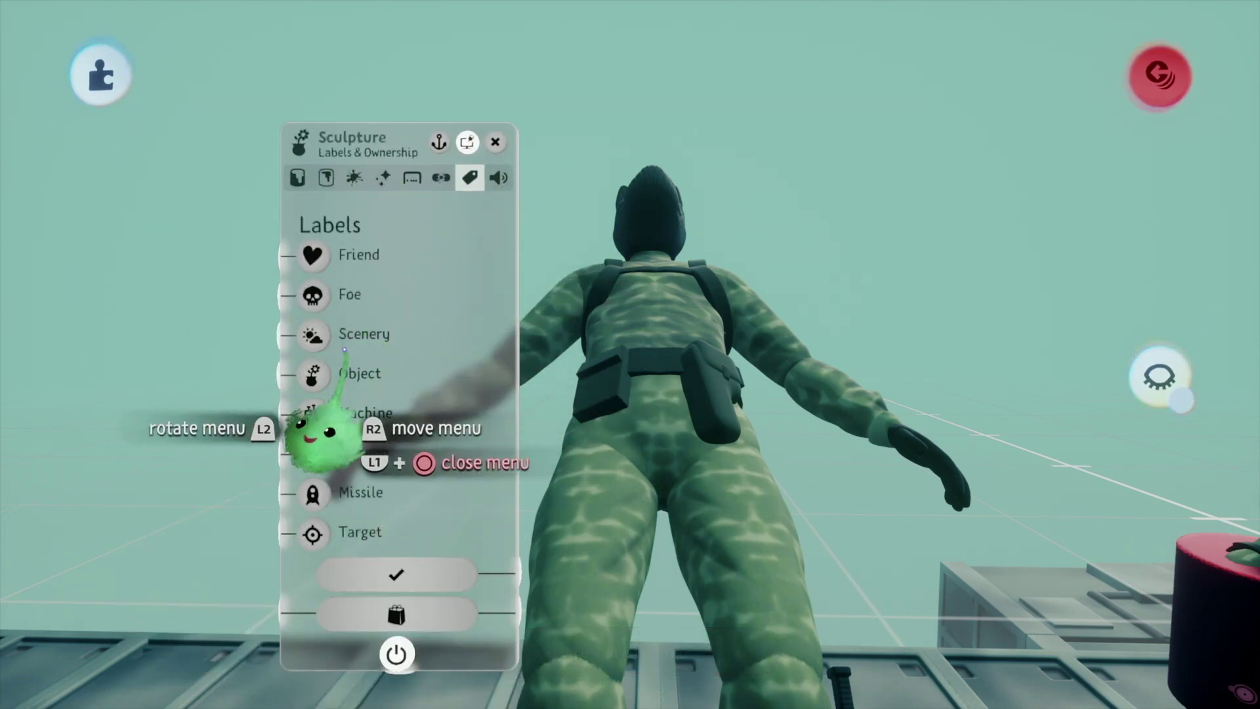
click(440, 178)
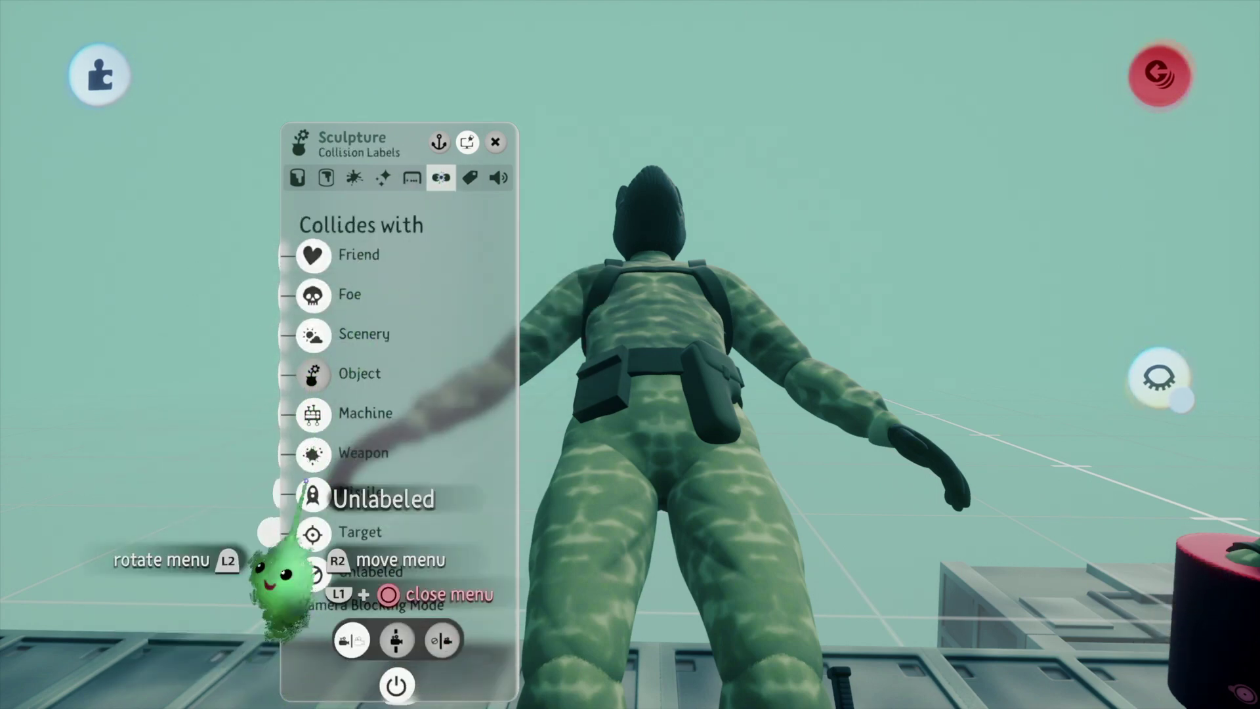
key(Escape)
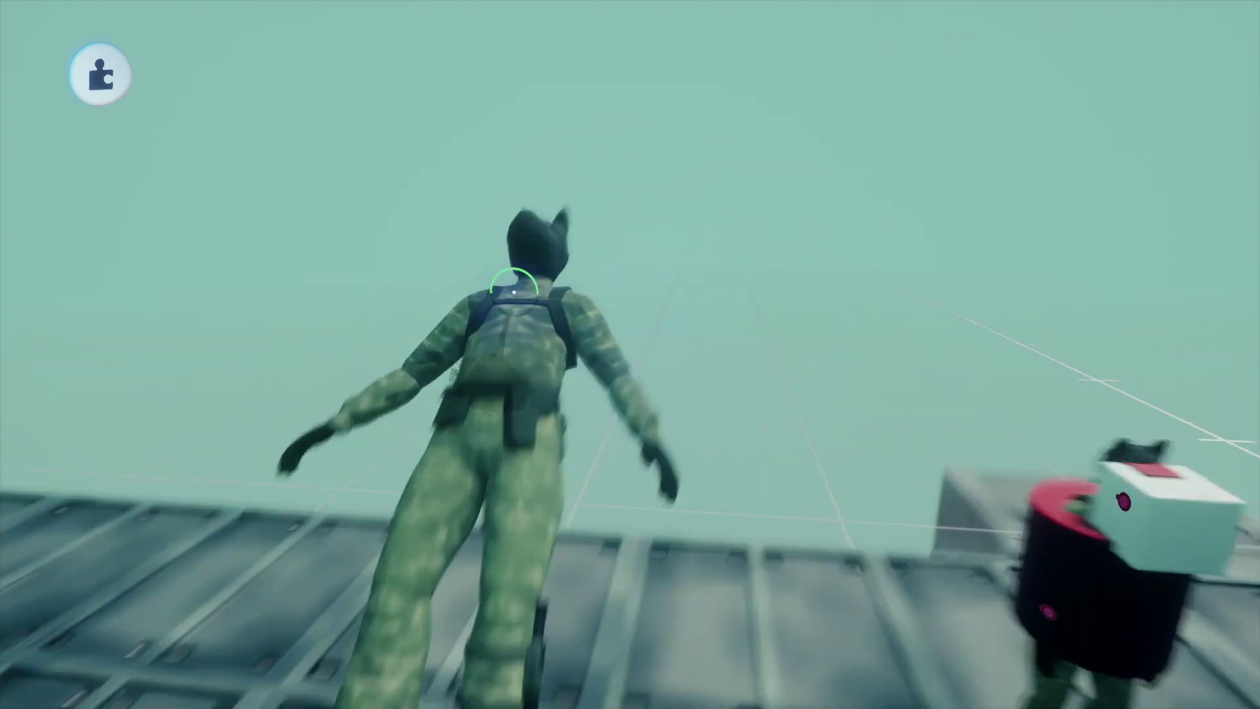
Review the head sculpture's Physical Properties, Labels and Collision Labels tabs.
mouse_move(577, 324)
key(shift)
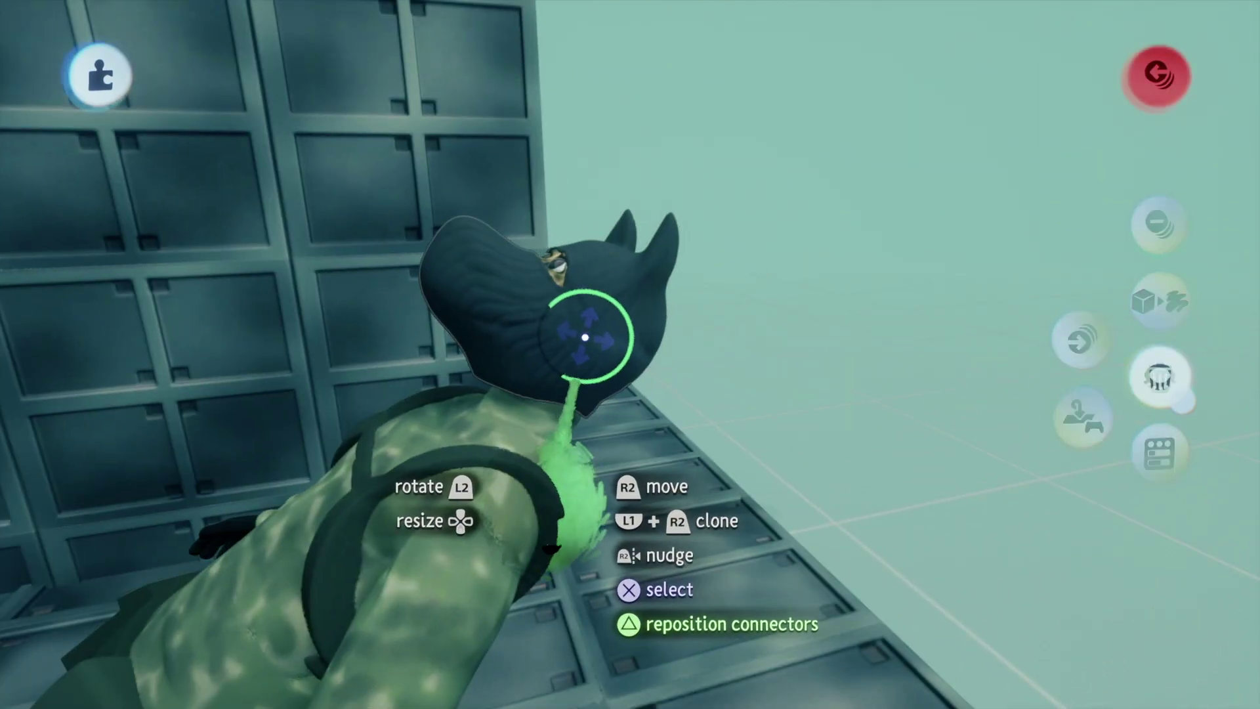
click(586, 345)
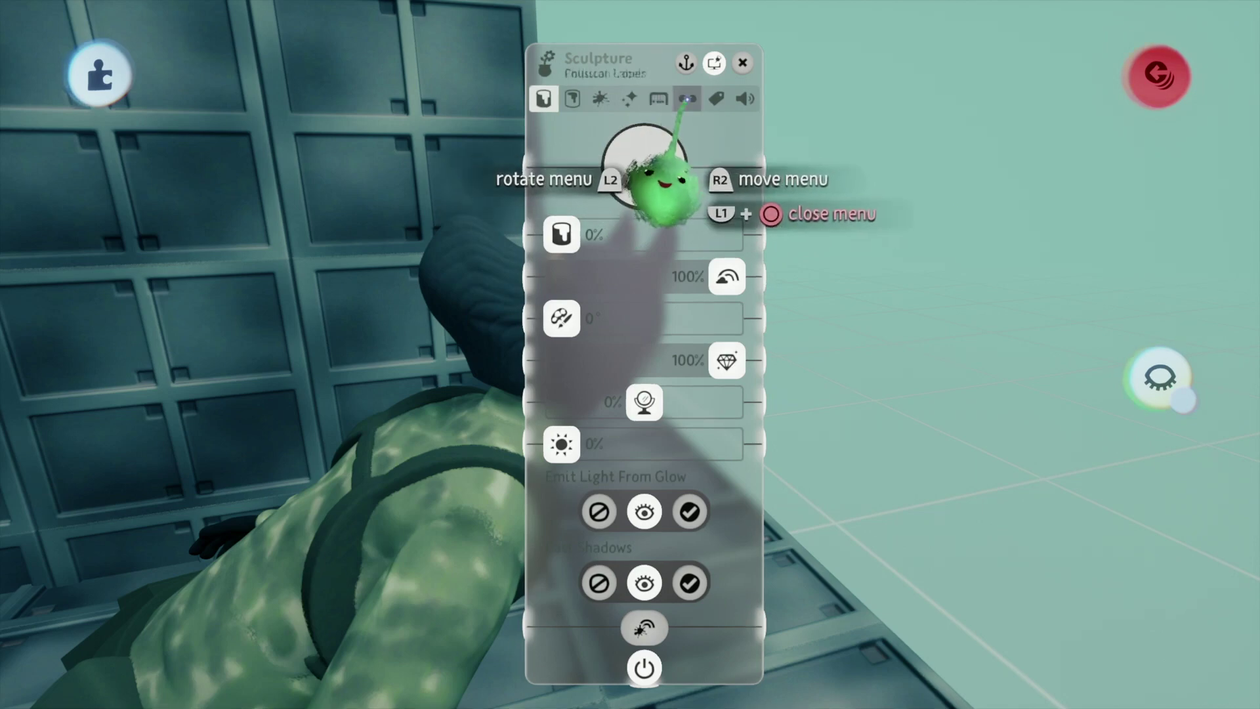
click(658, 99)
click(717, 99)
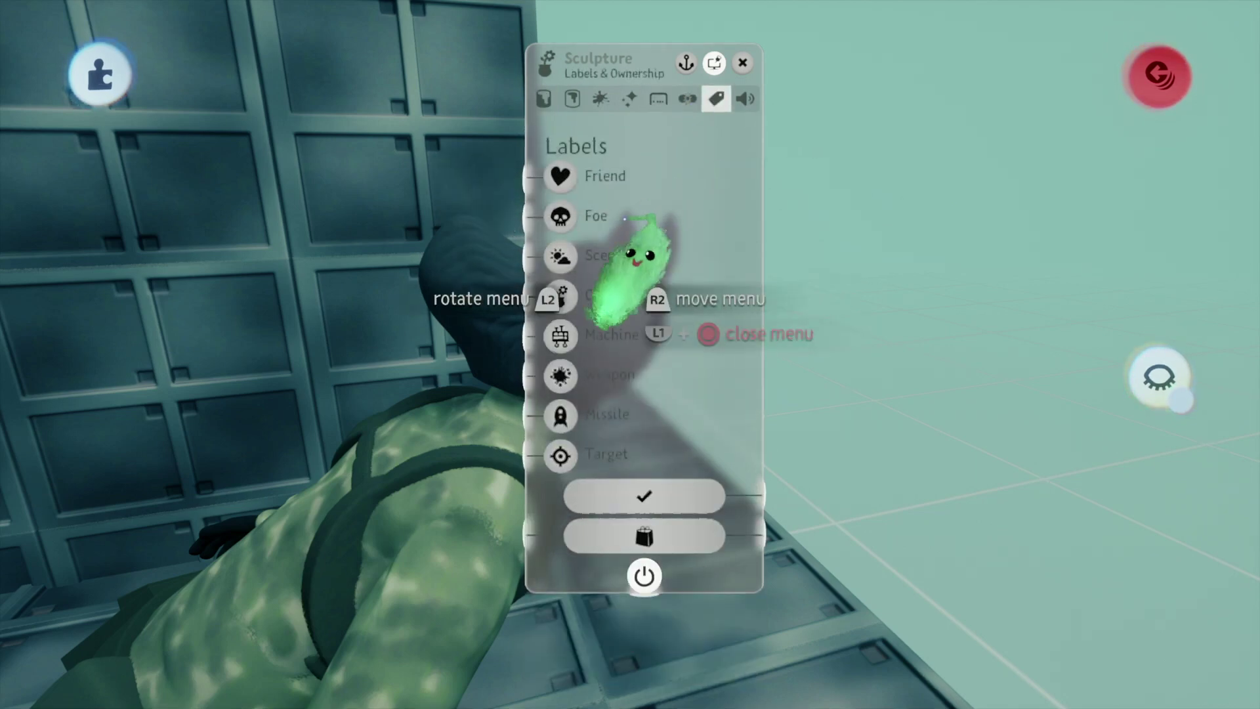
click(687, 98)
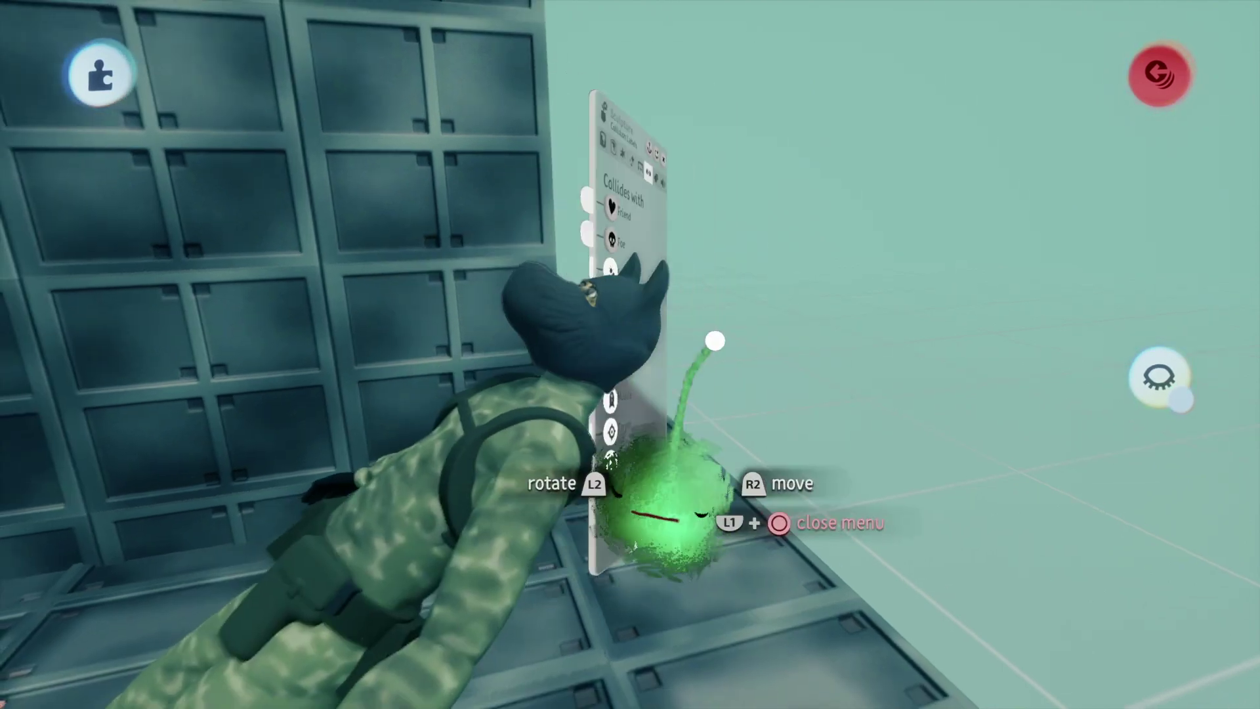
key(Escape)
Open the torso sculpture's tweak menu and view its Labels & Ownership, Physical Properties and Collision Labels tabs.
mouse_move(765, 211)
middle_down()
mouse_move(636, 248)
mouse_move(593, 352)
middle_up()
click(593, 381)
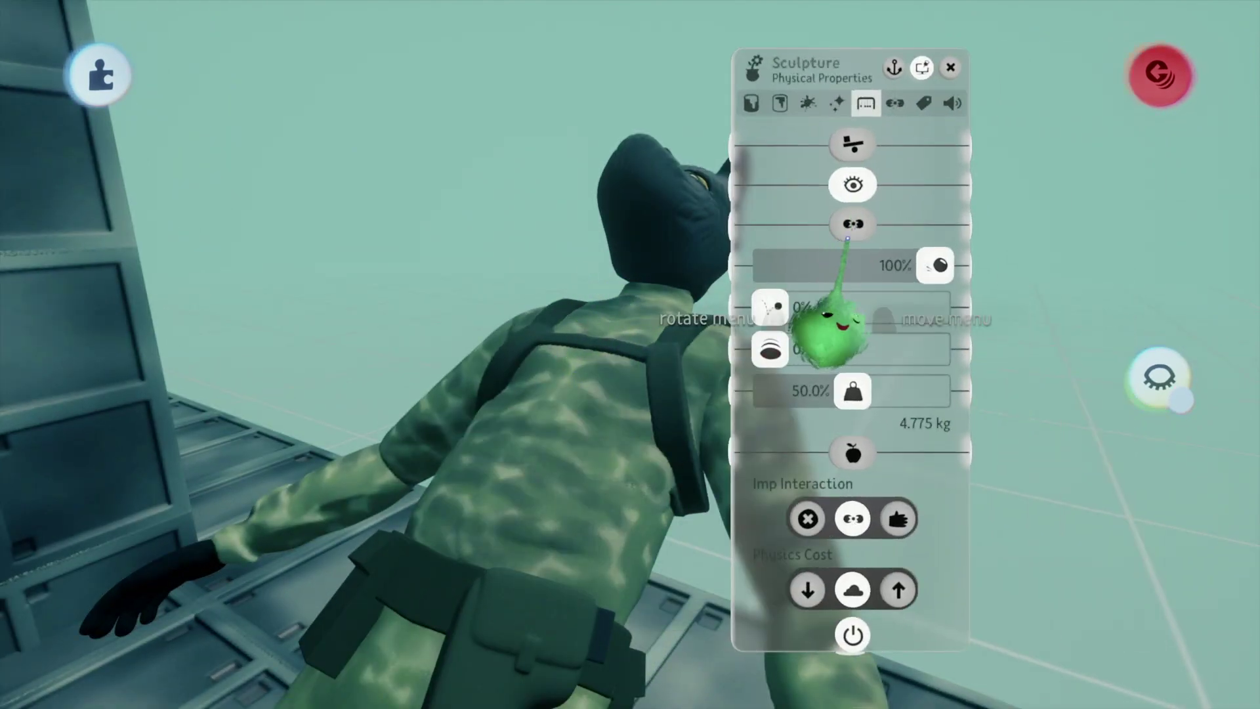
click(918, 100)
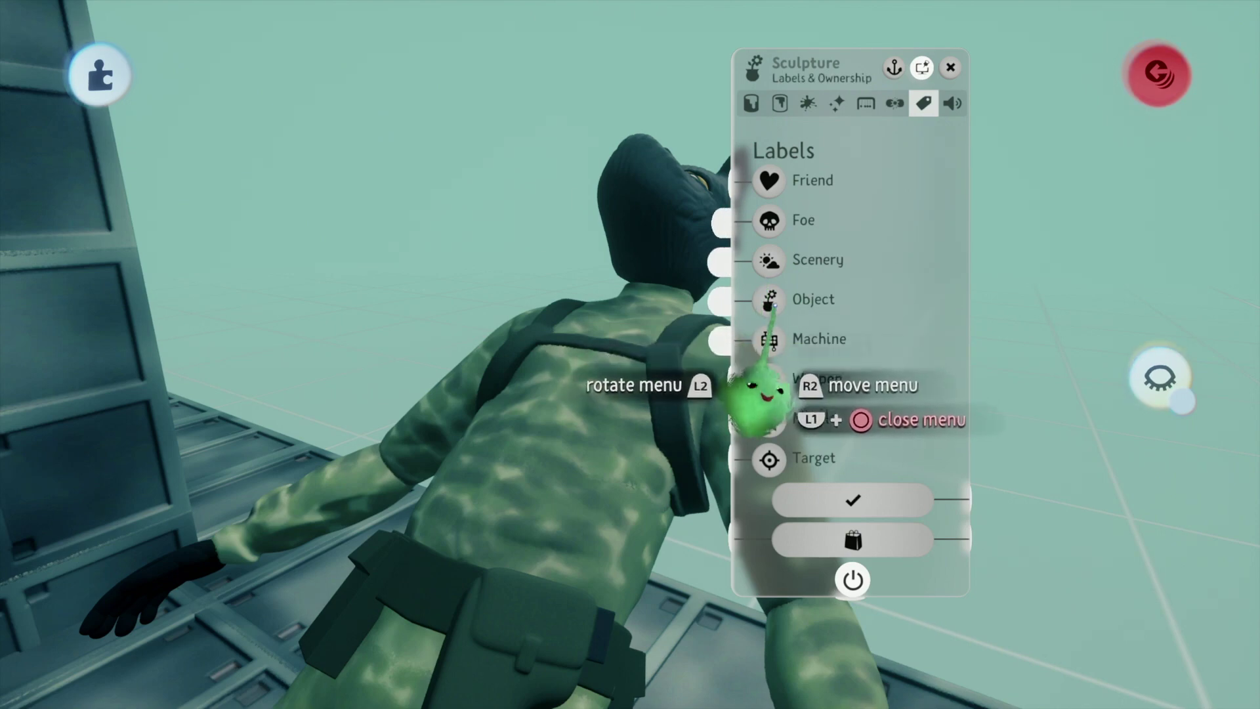
click(866, 103)
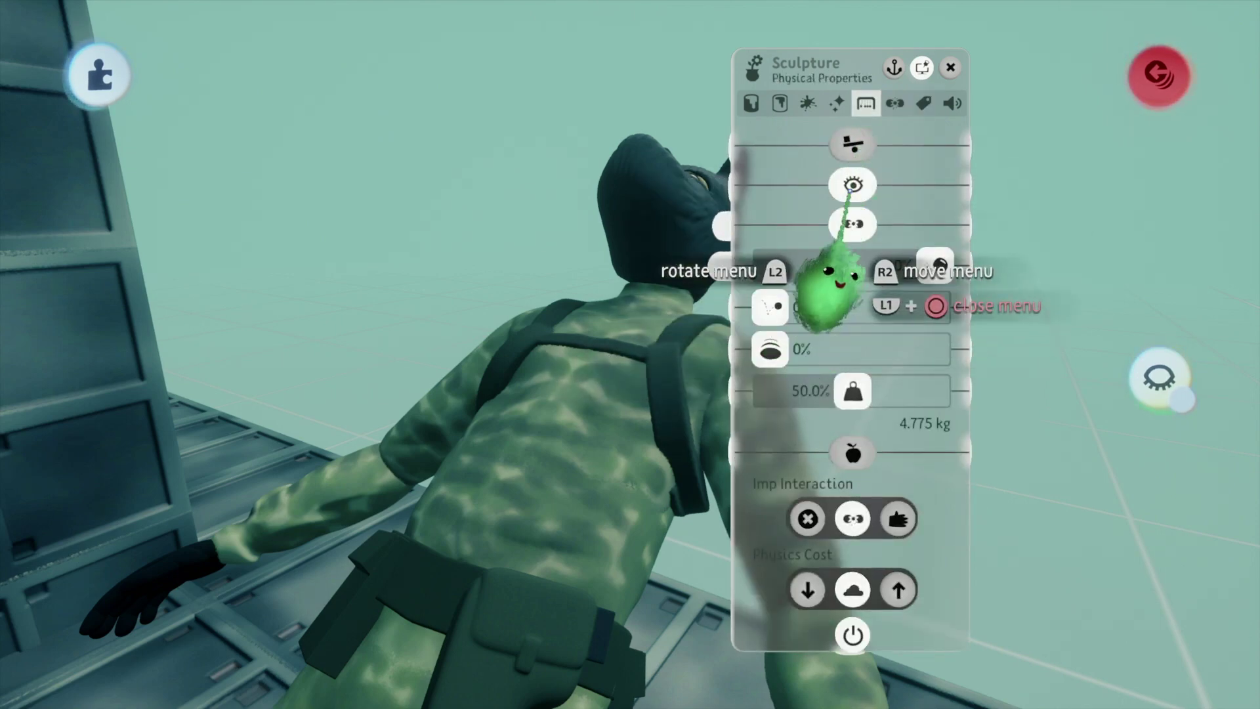
click(895, 103)
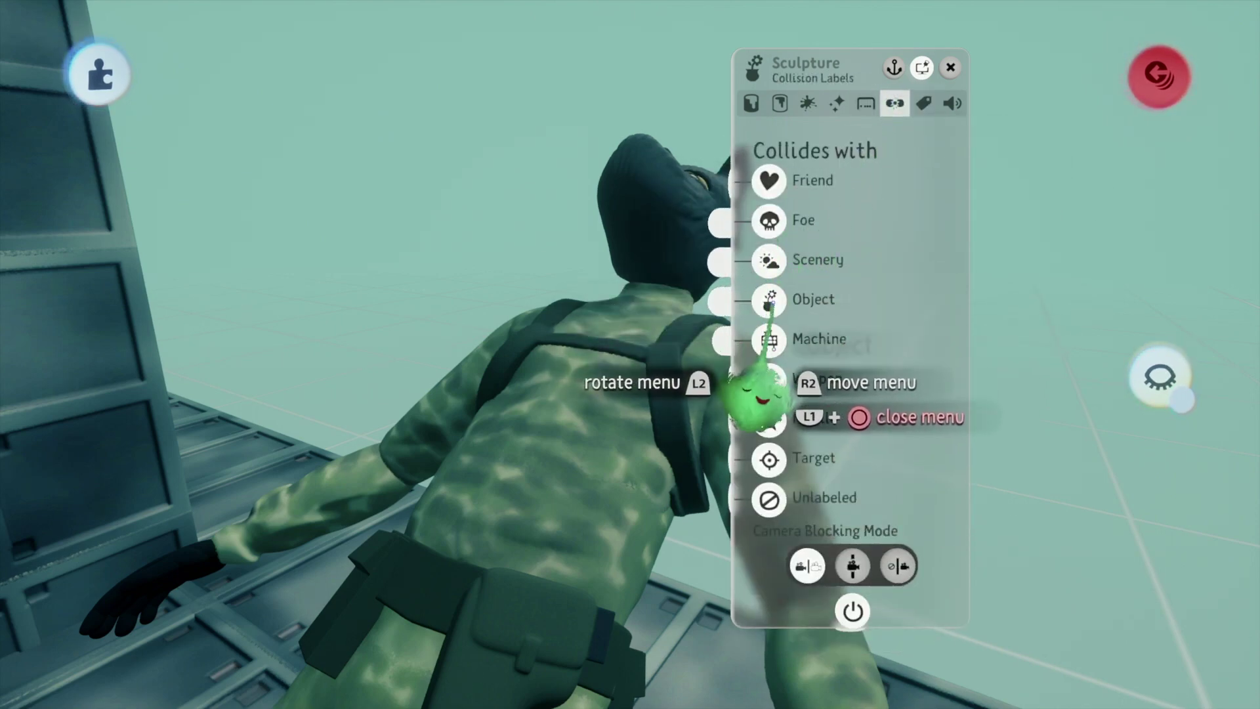
key(Escape)
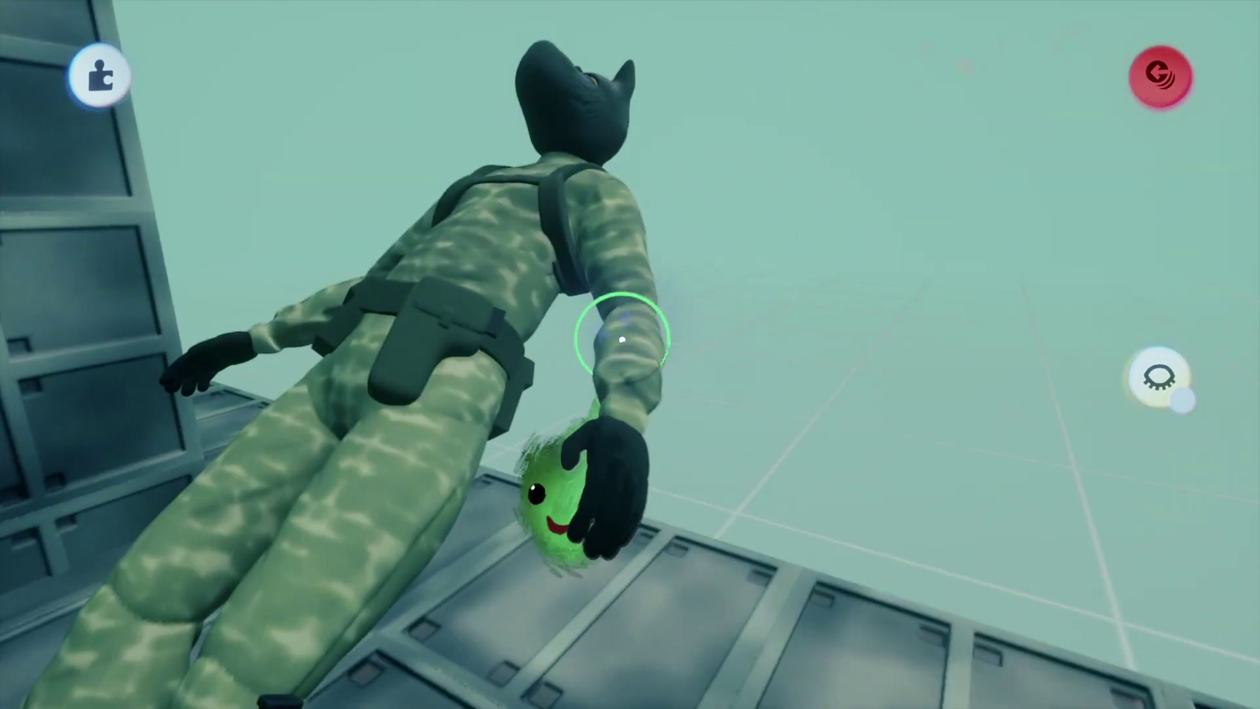
click(622, 340)
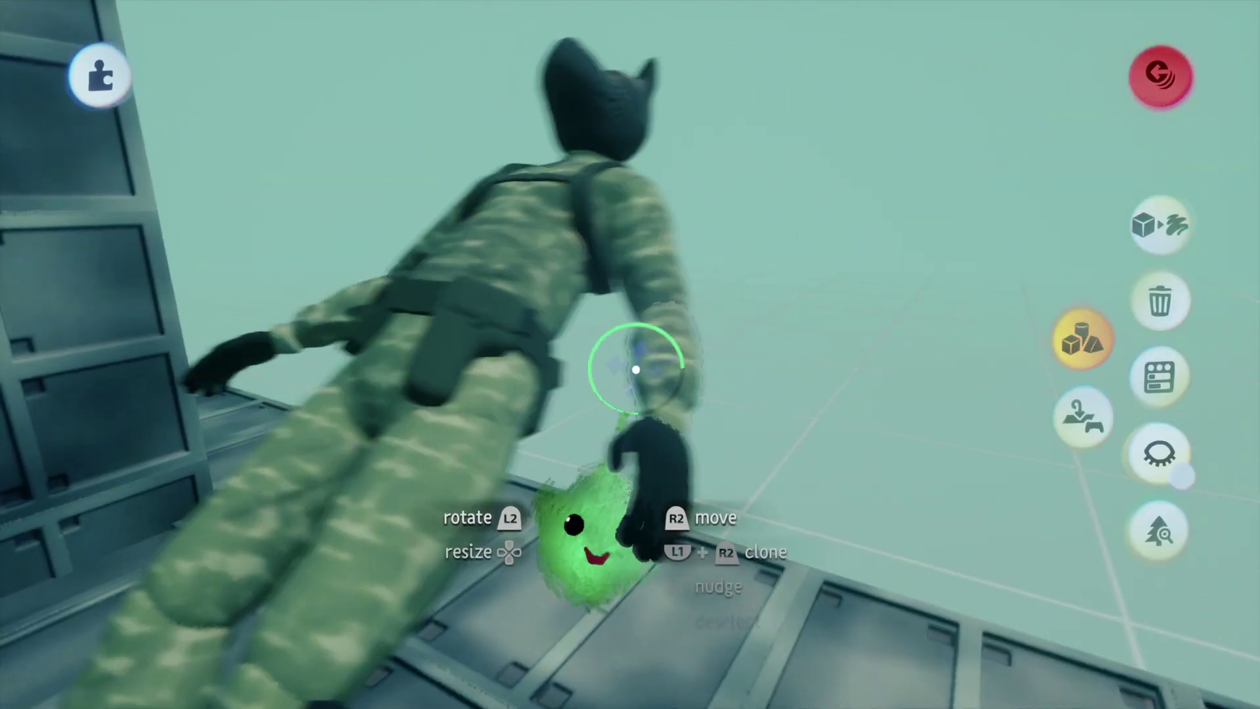
right_click(619, 318)
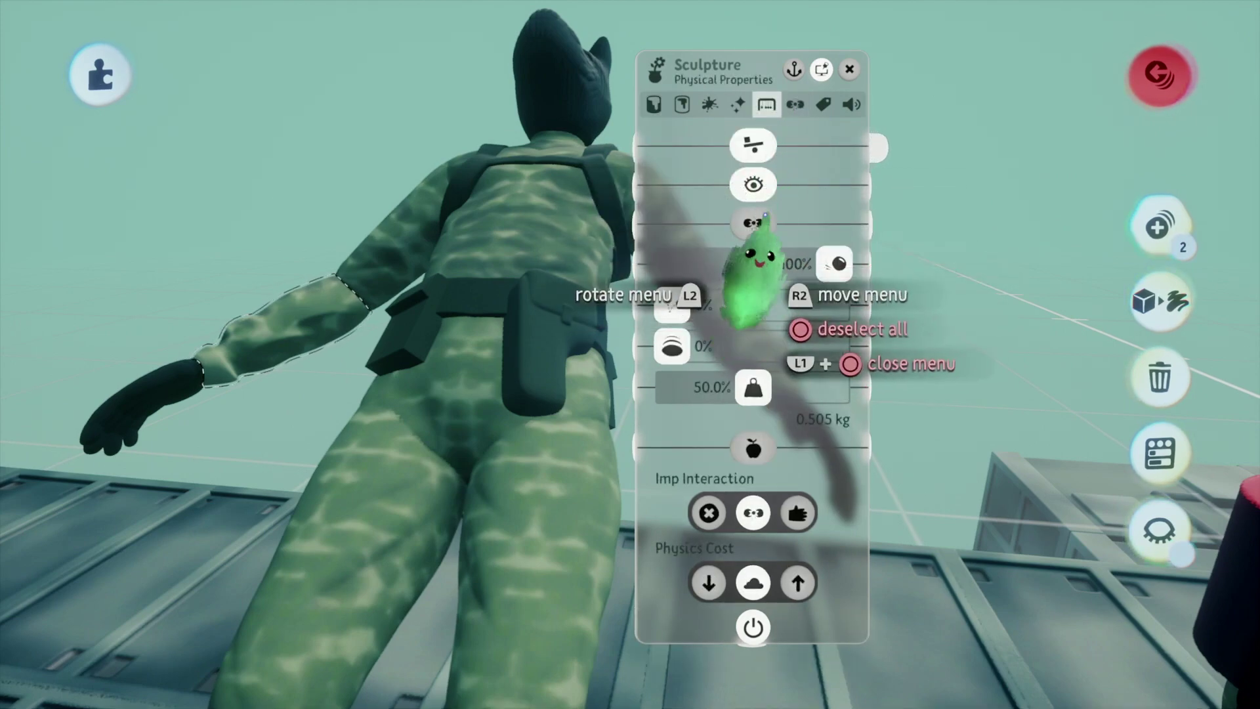
click(795, 107)
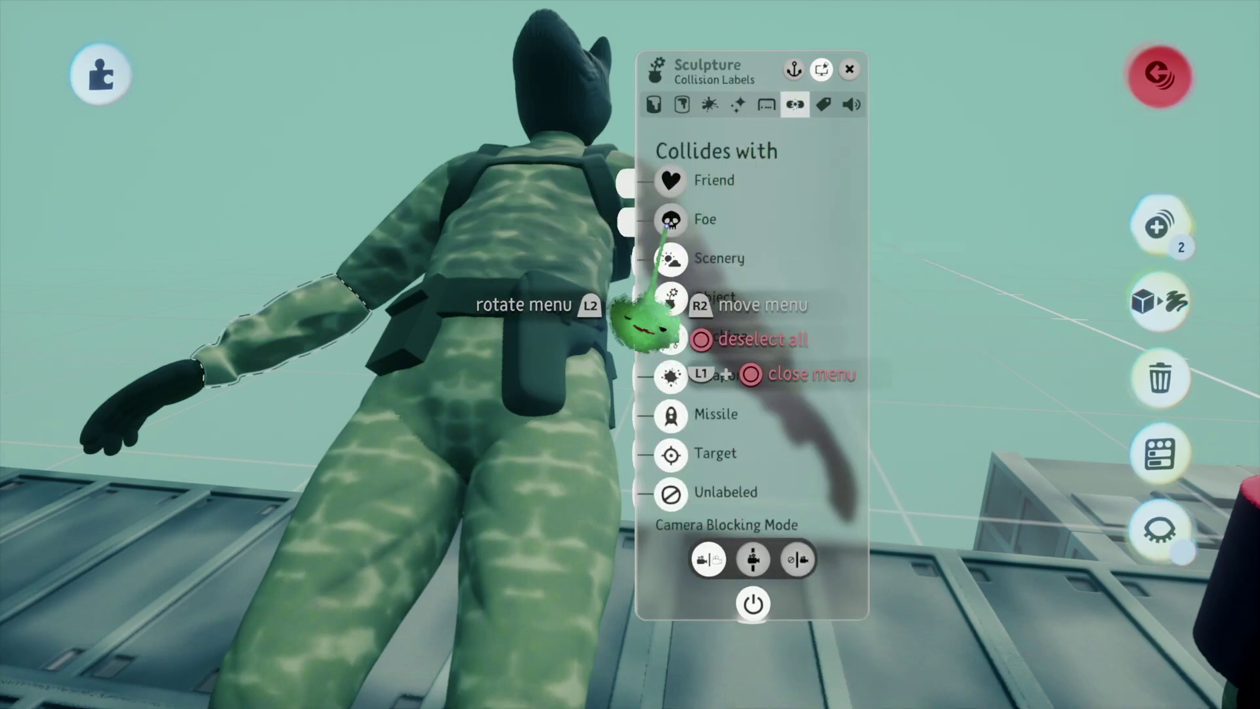
click(823, 103)
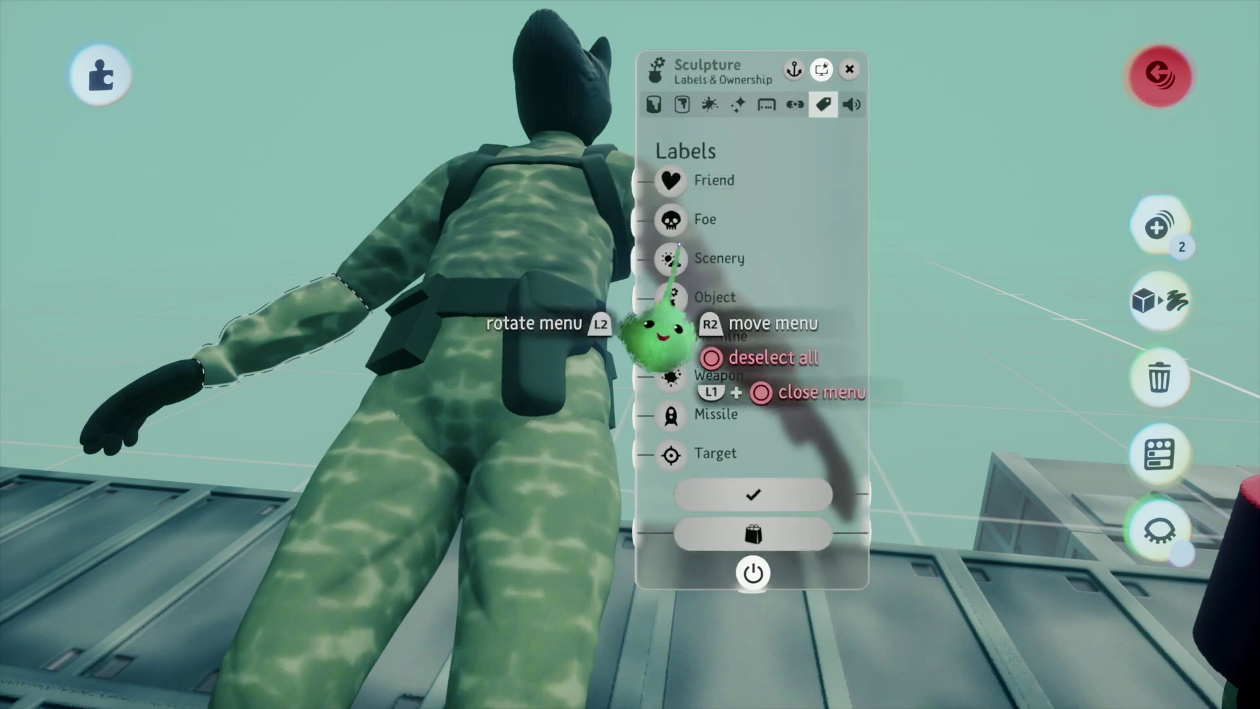
key(Escape)
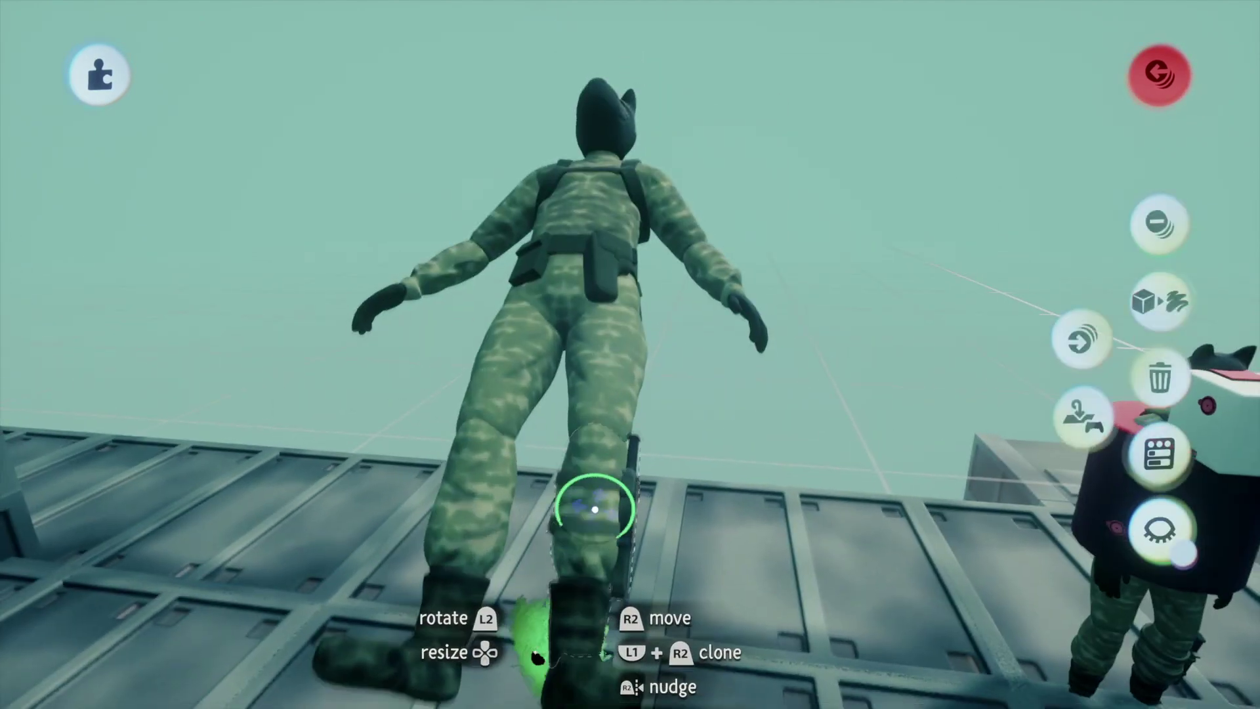
mouse_move(594, 510)
middle_down()
mouse_move(571, 455)
mouse_move(586, 533)
middle_up()
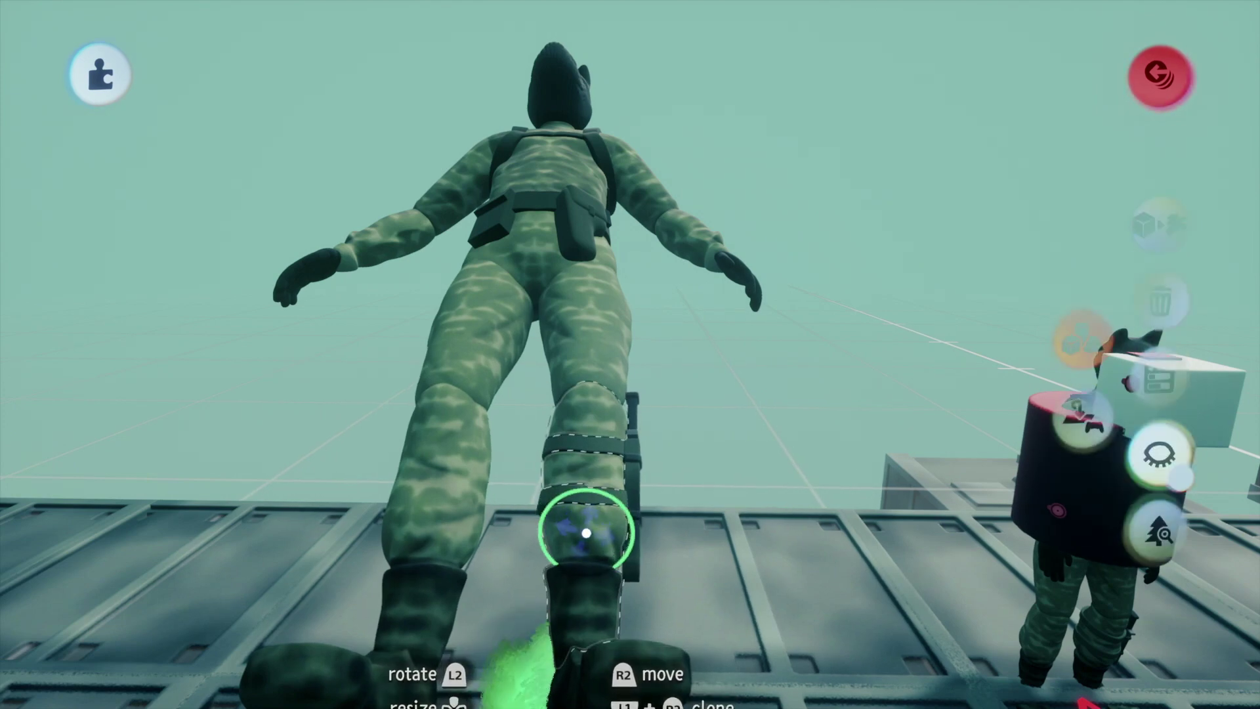
In the leg sculpture's Labels & Ownership tab, toggle on the Object label.
click(590, 531)
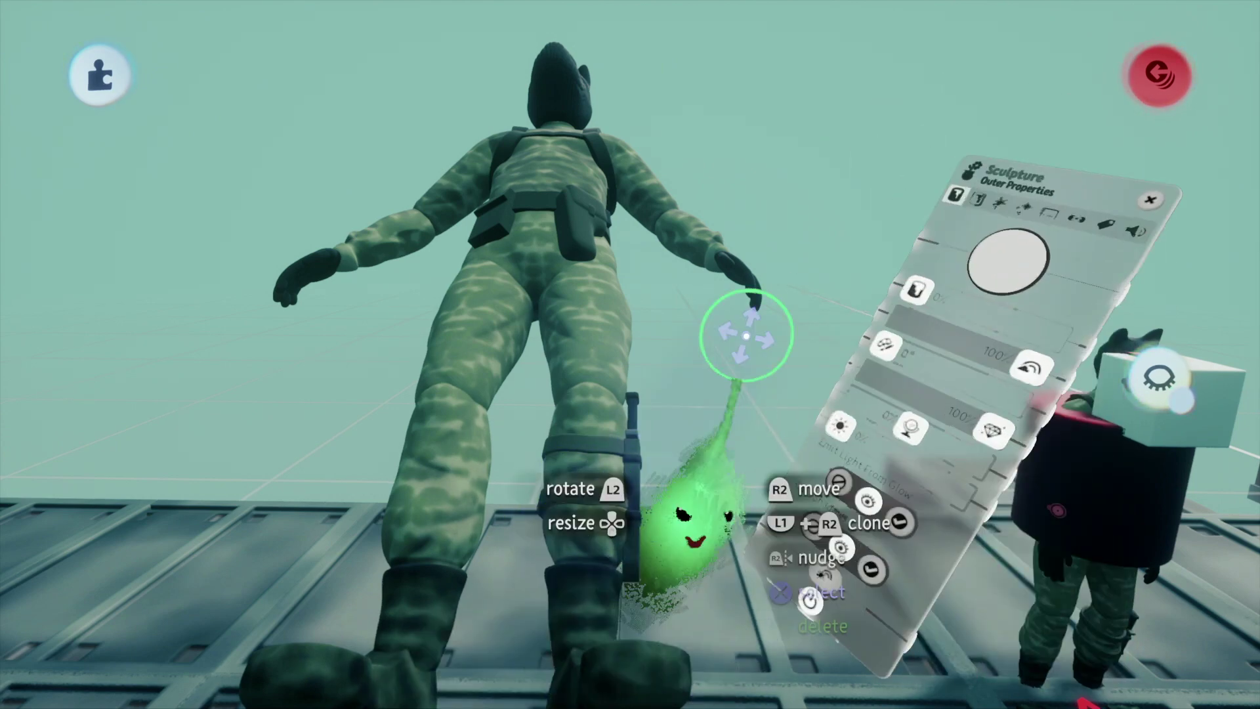
click(1056, 104)
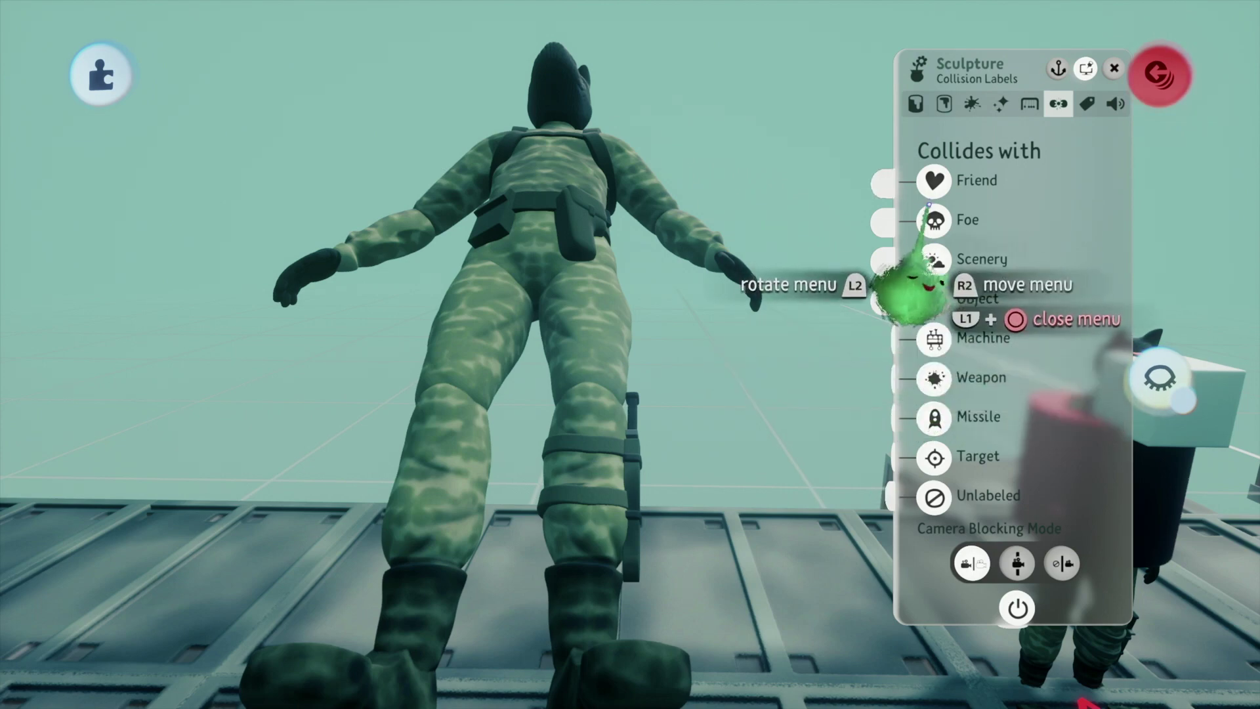
click(1029, 104)
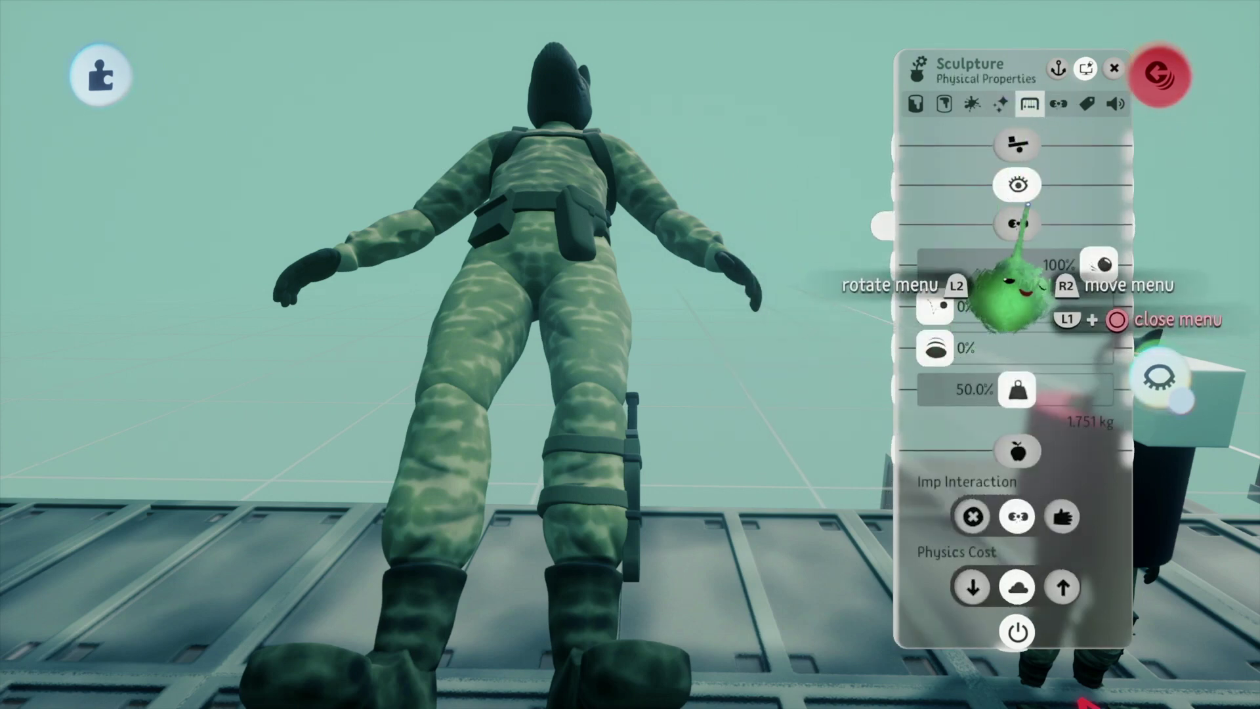
click(1086, 104)
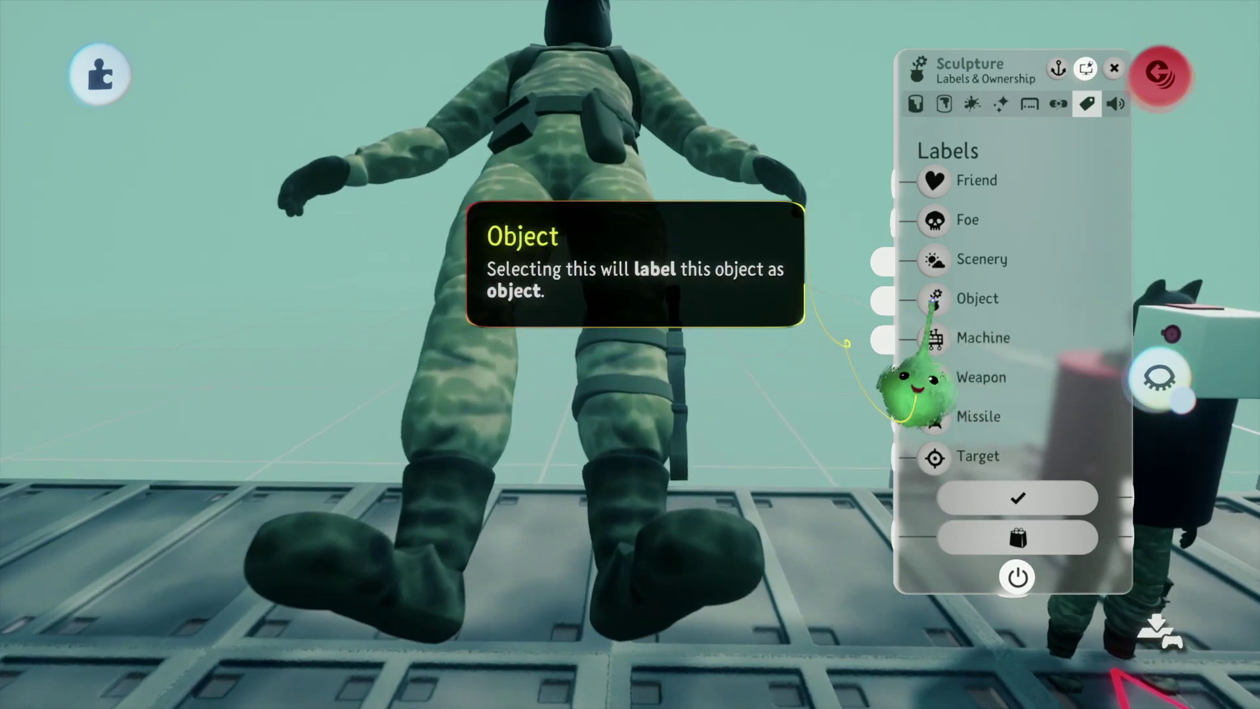
click(994, 296)
Exit sculpt mode, then recheck the sculpture's Physics, Collision Labels and Labels tabs before closing them.
key(Escape)
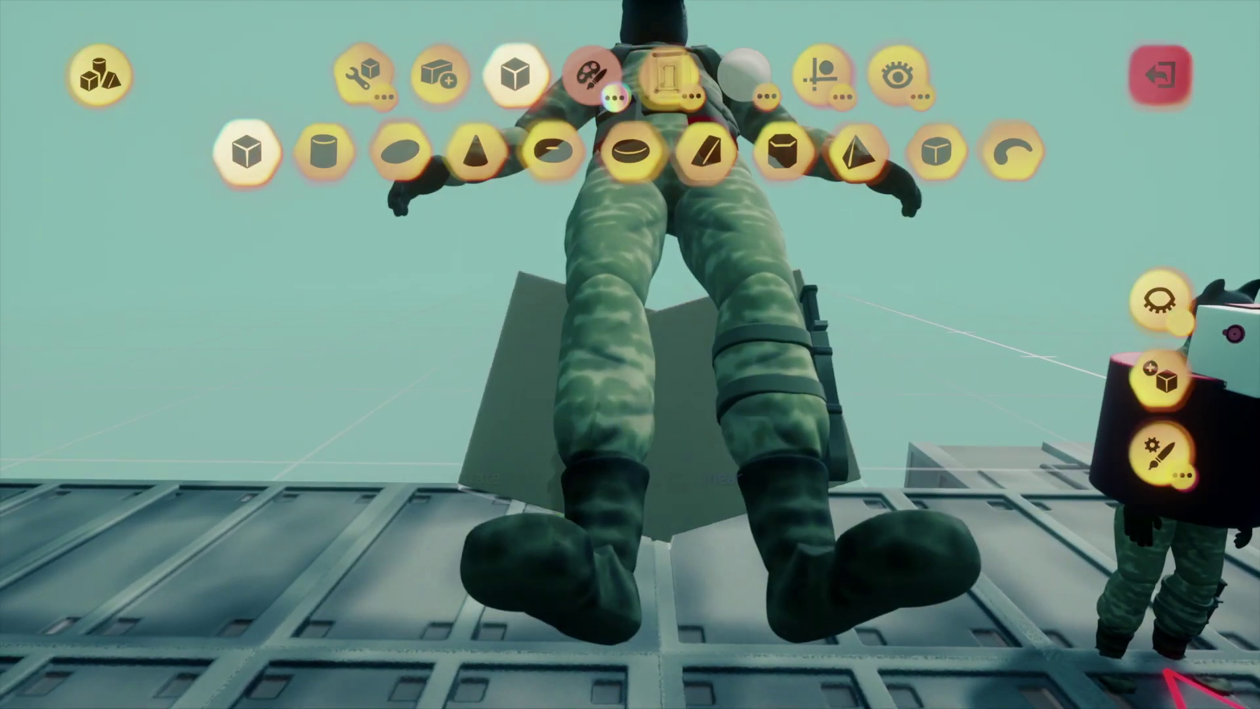
key(Escape)
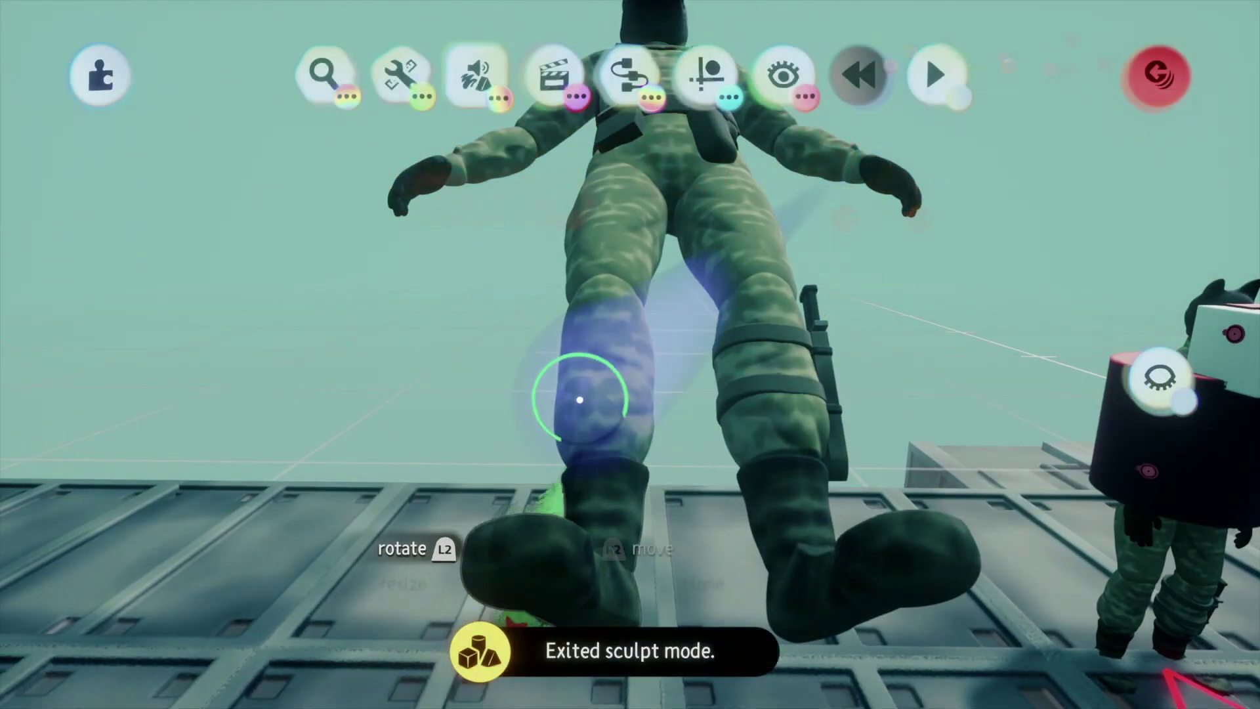
click(577, 394)
key(Tab)
key(Tab)
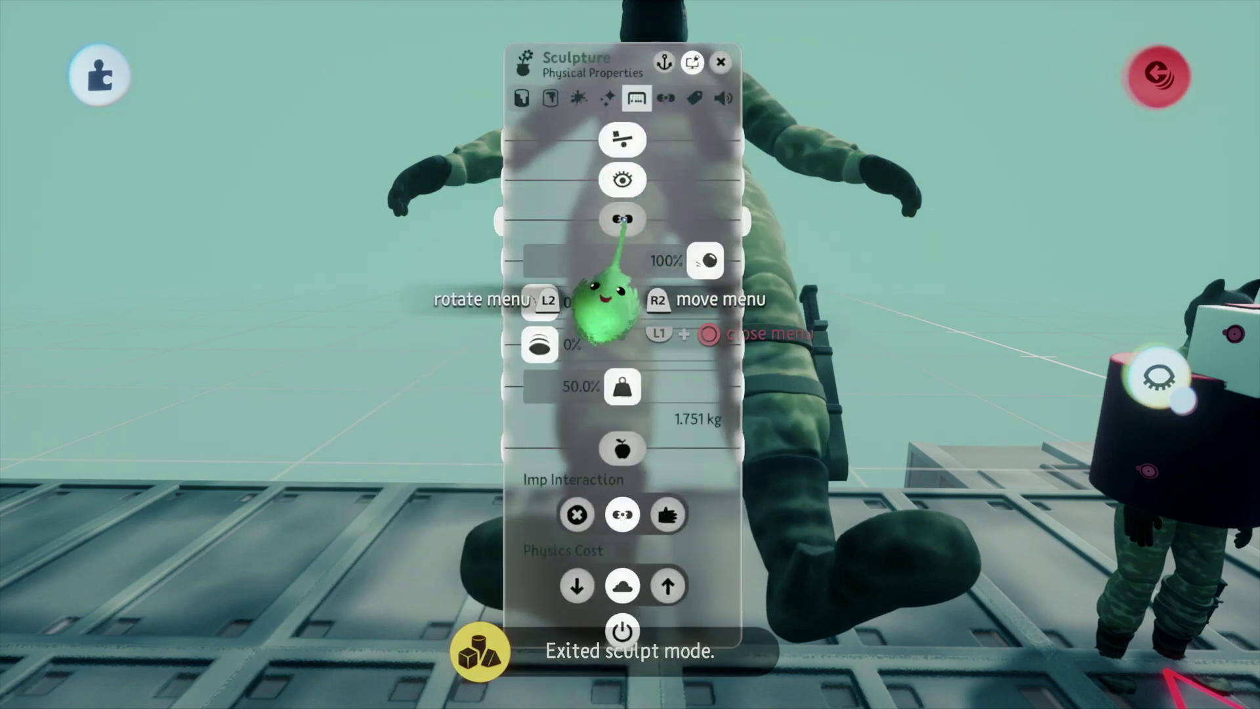
click(665, 98)
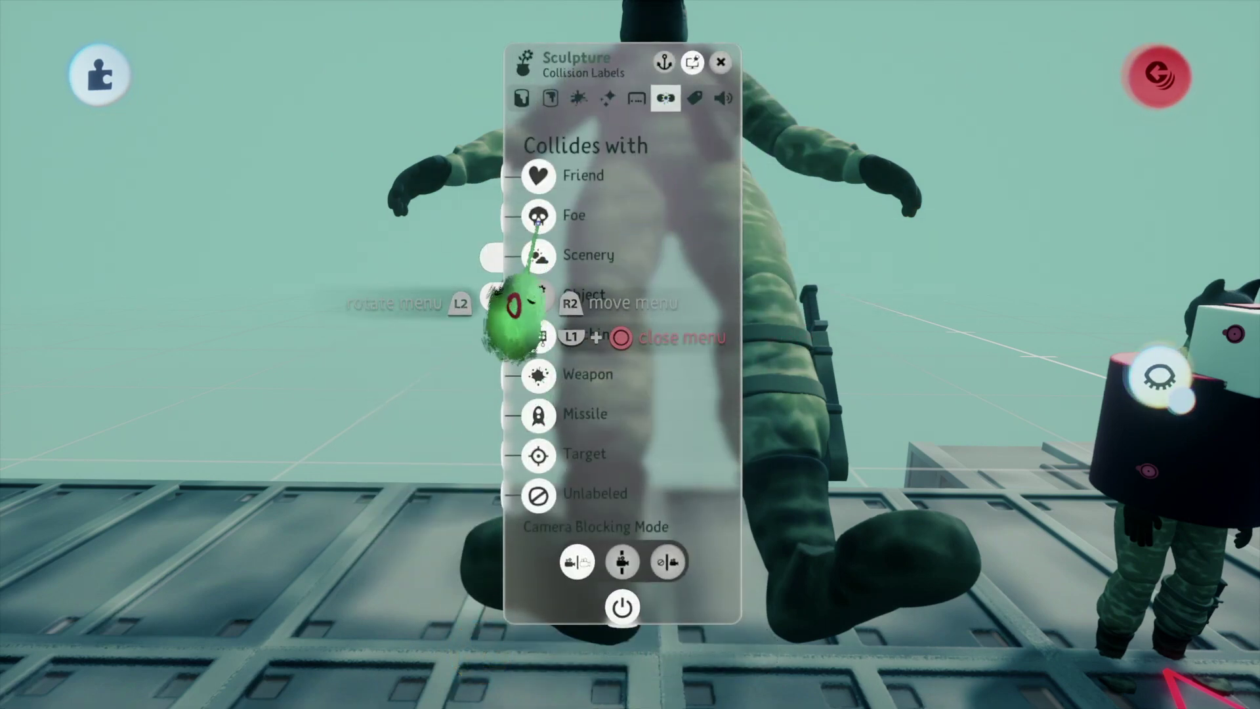
click(695, 98)
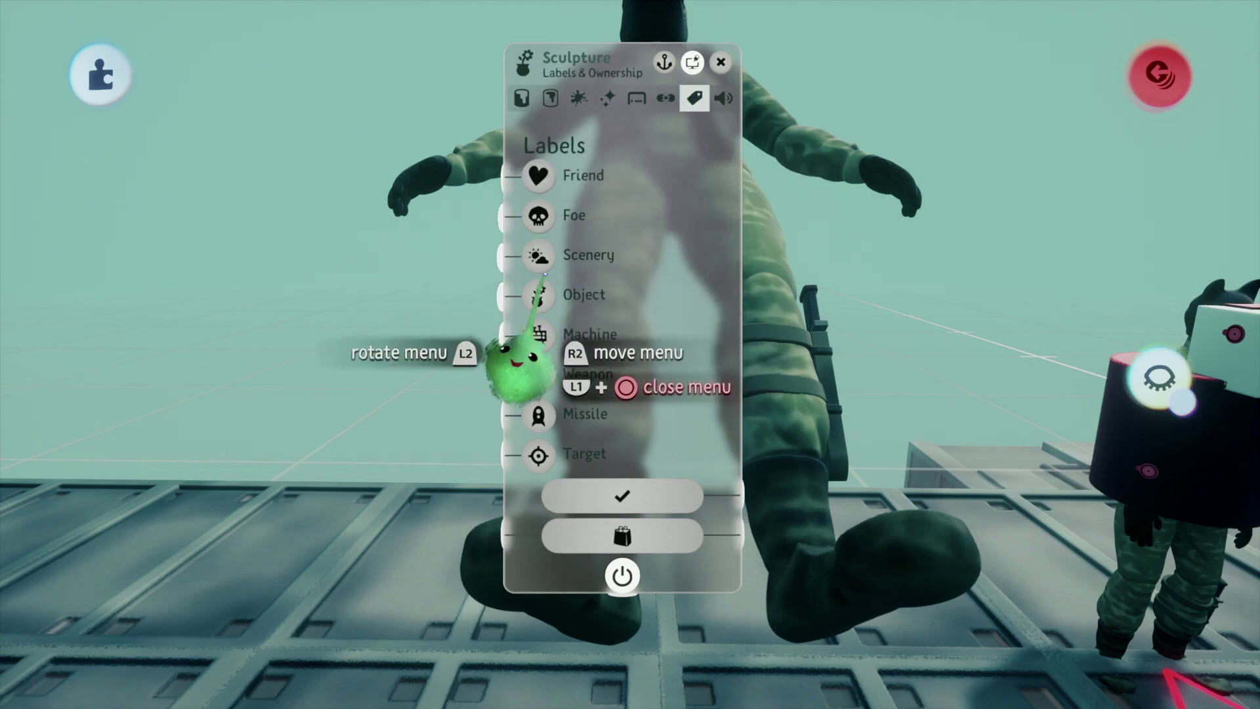
key(Escape)
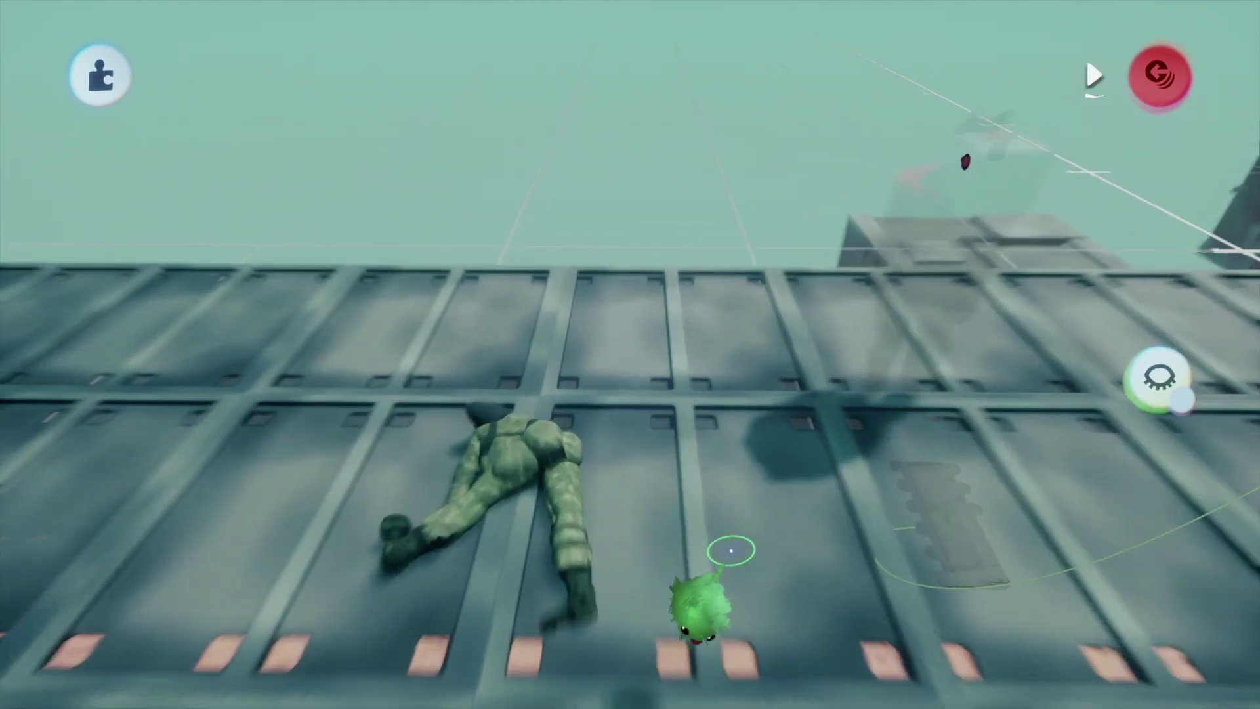
Rewind the scene and switch on the Connectors toggle in the Show/Hide row.
mouse_move(807, 108)
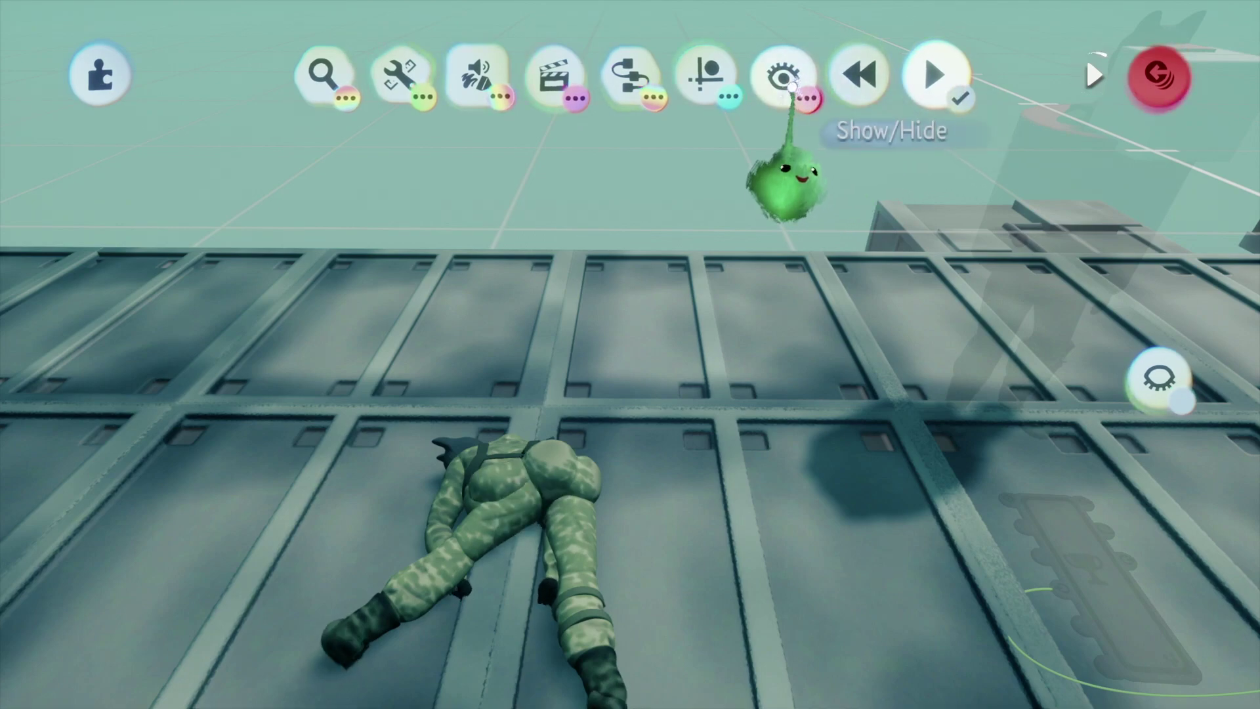
click(860, 76)
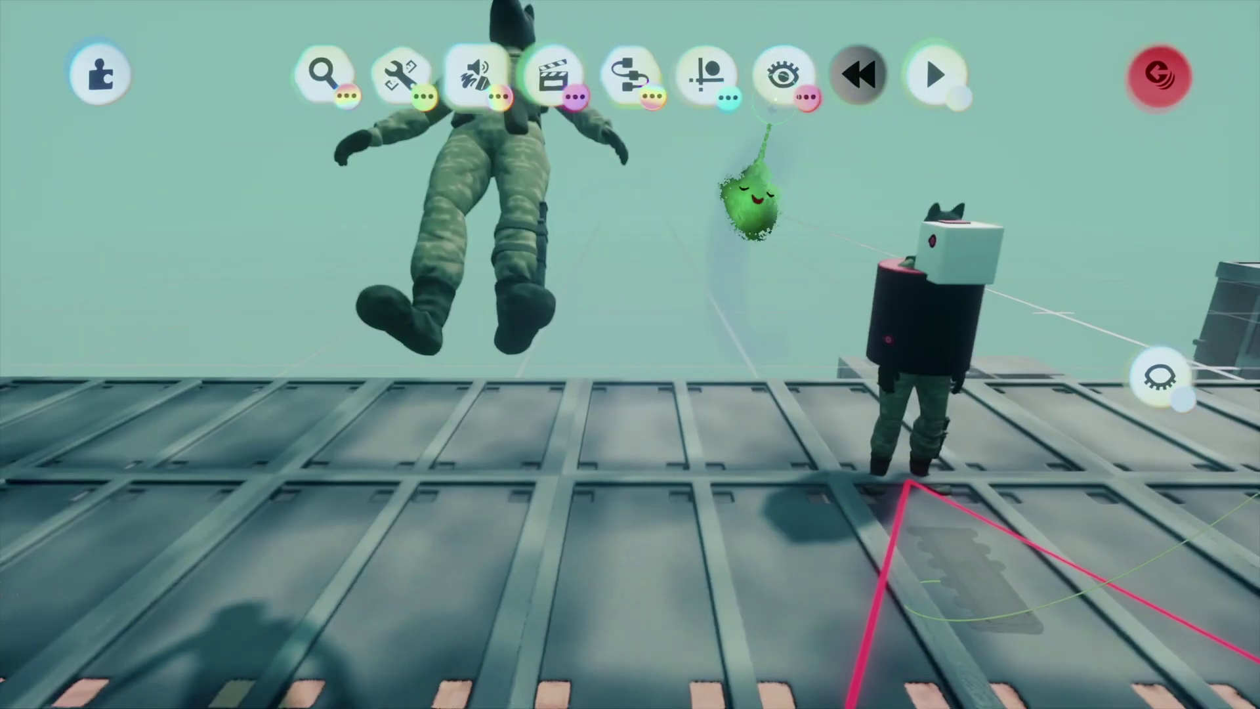
click(783, 76)
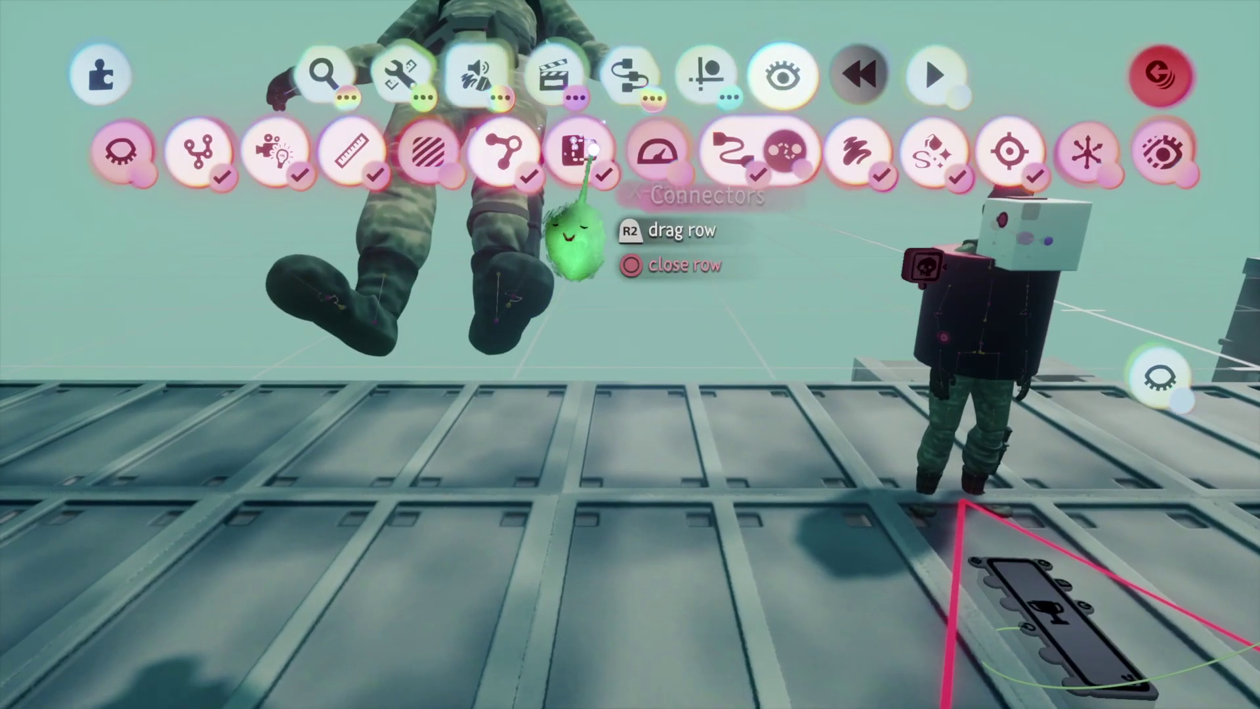
click(580, 149)
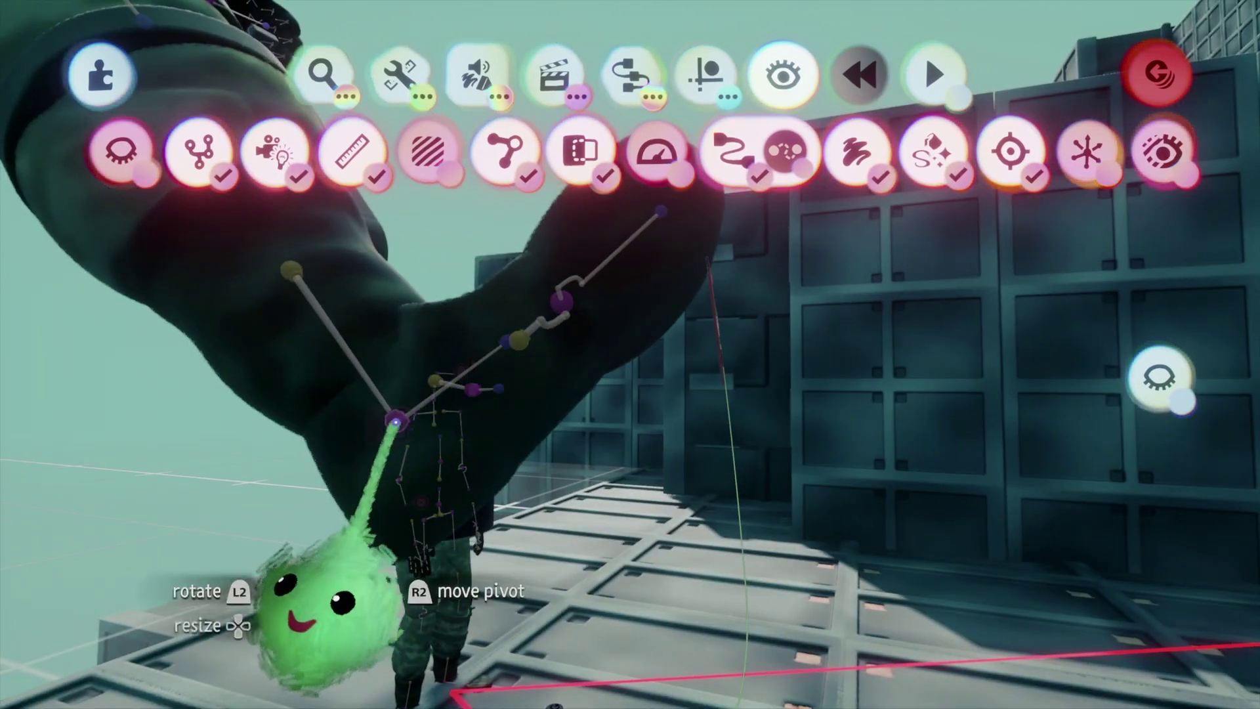
Inspect a leg connector's settings, which show 11% Springiness.
click(397, 420)
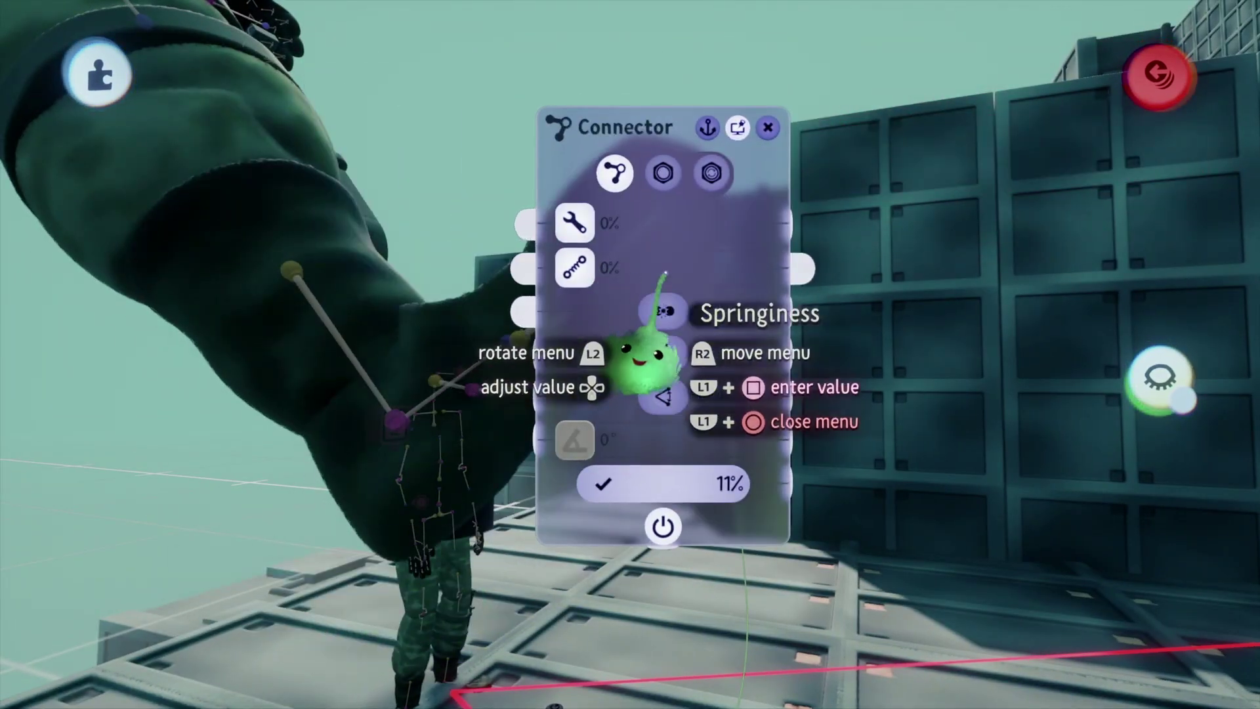
middle_drag(353, 456, 448, 433)
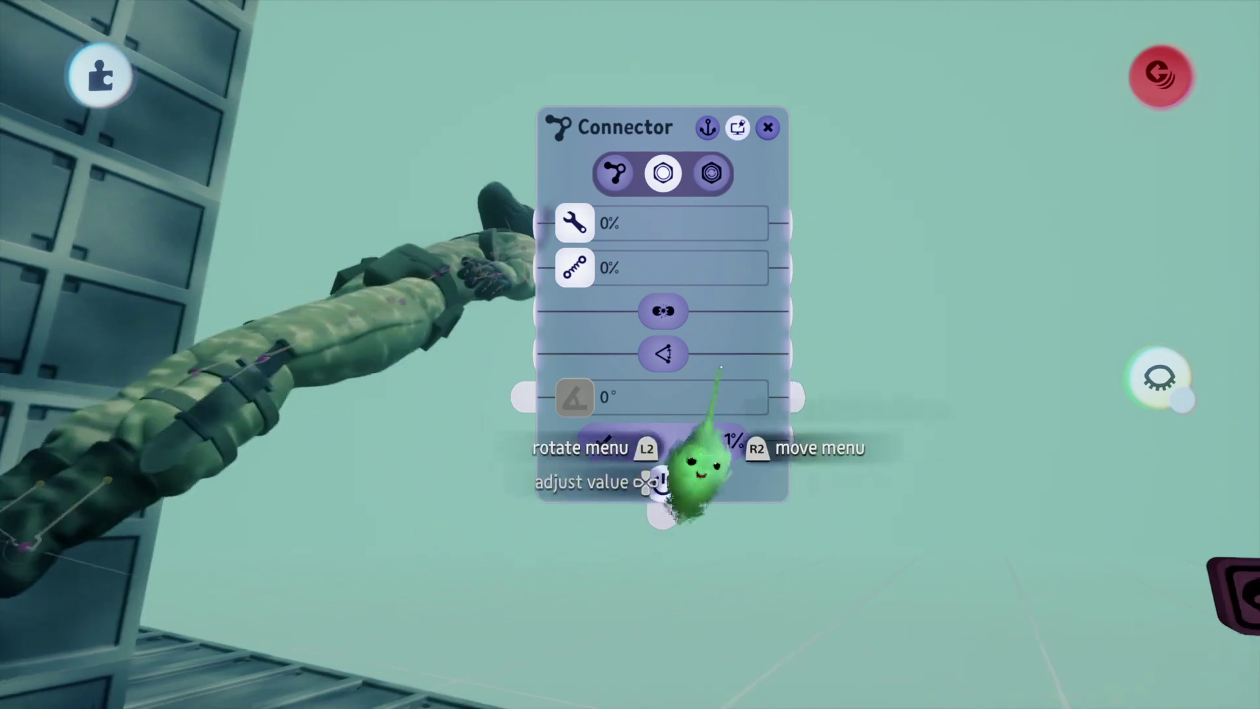
key(Escape)
middle_drag(453, 416, 425, 446)
Open the other leg pivot's connector settings and view the page showing 1%.
click(413, 433)
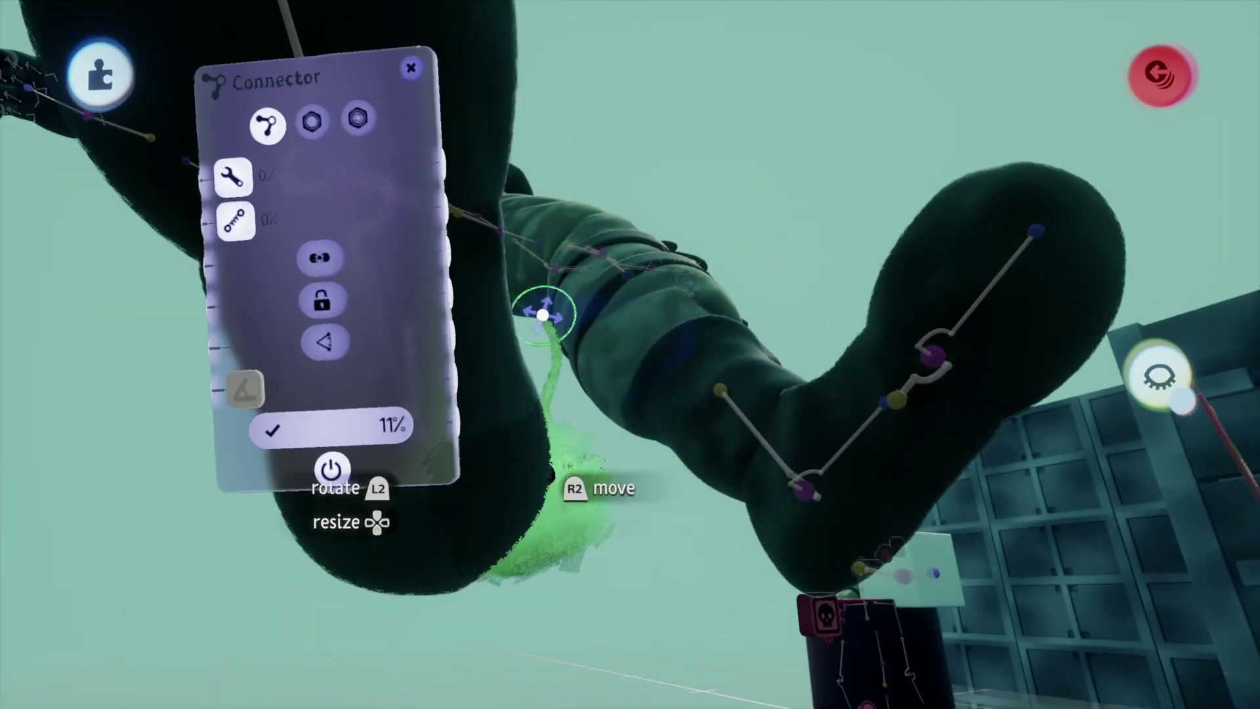
click(318, 119)
drag(315, 138, 788, 259)
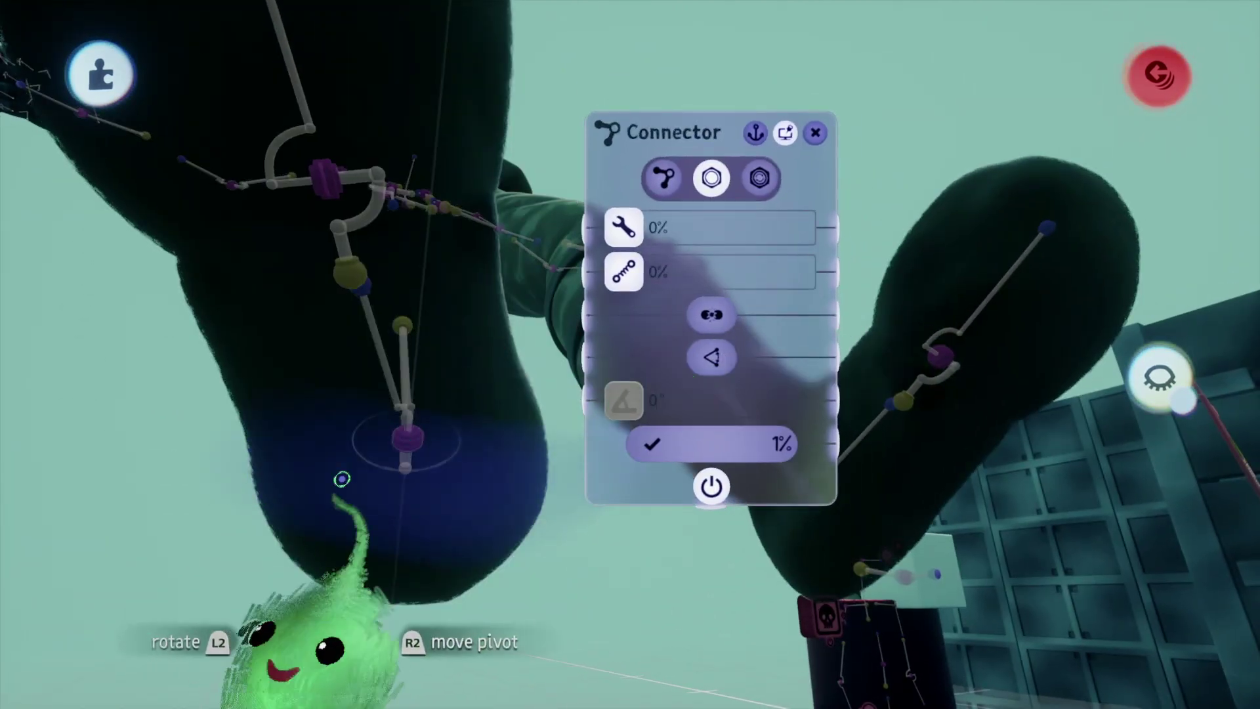
middle_drag(408, 437, 408, 437)
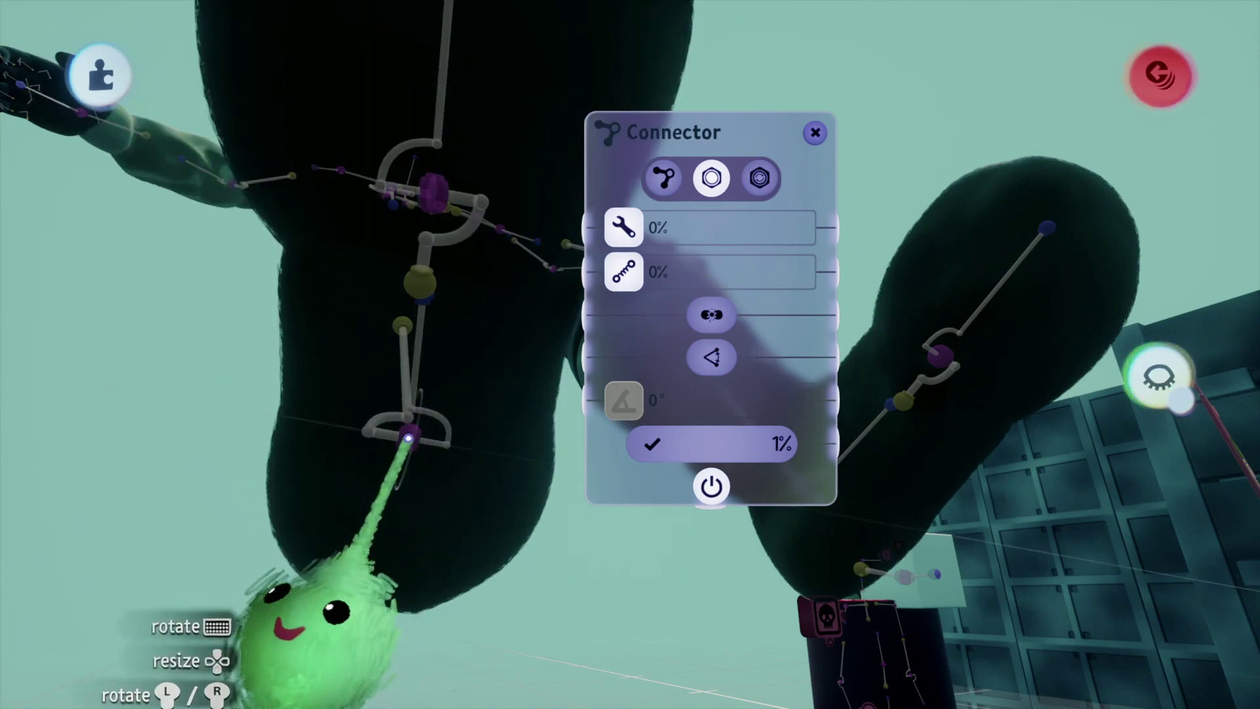